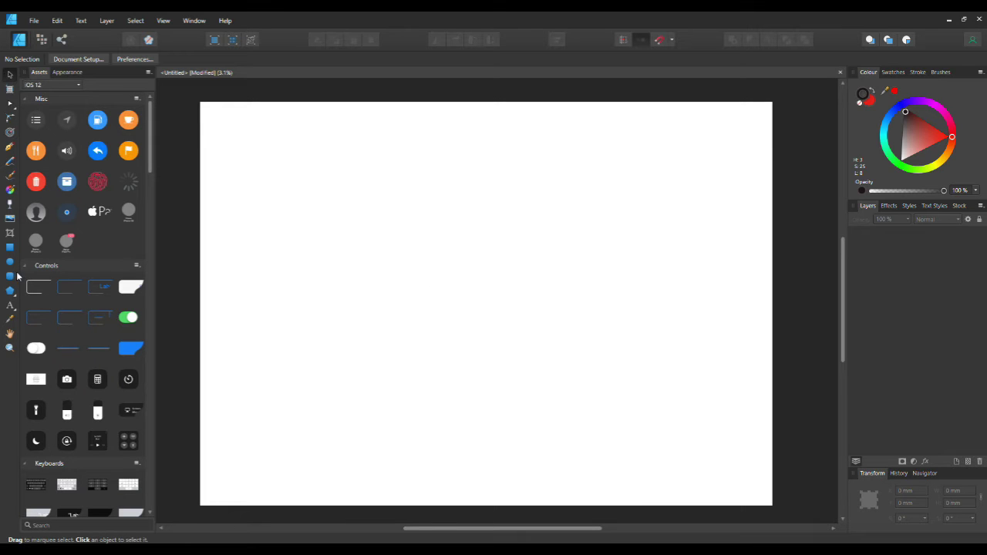
Draw a red rectangle near the top of the page and a red ellipse below it
left_click(10, 247)
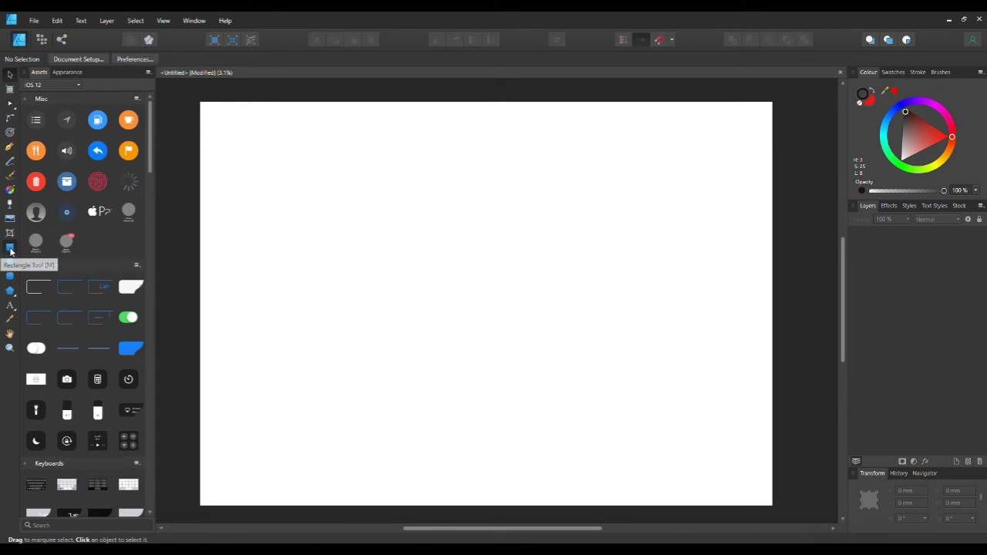
mouse_move(299, 124)
left_mouse_down()
mouse_move(301, 147)
mouse_move(503, 269)
mouse_move(570, 260)
left_mouse_up()
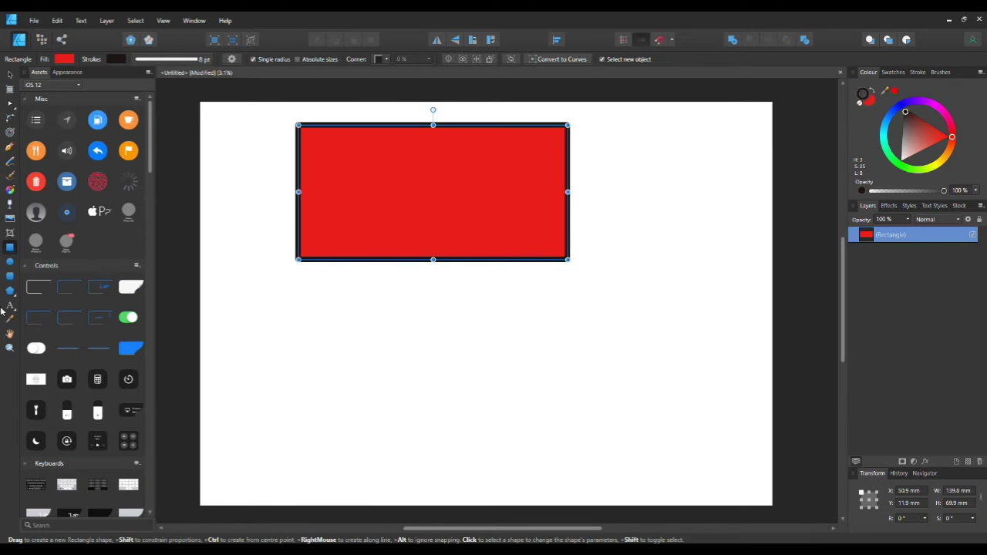
left_click(10, 262)
left_click_drag(371, 320, 530, 460)
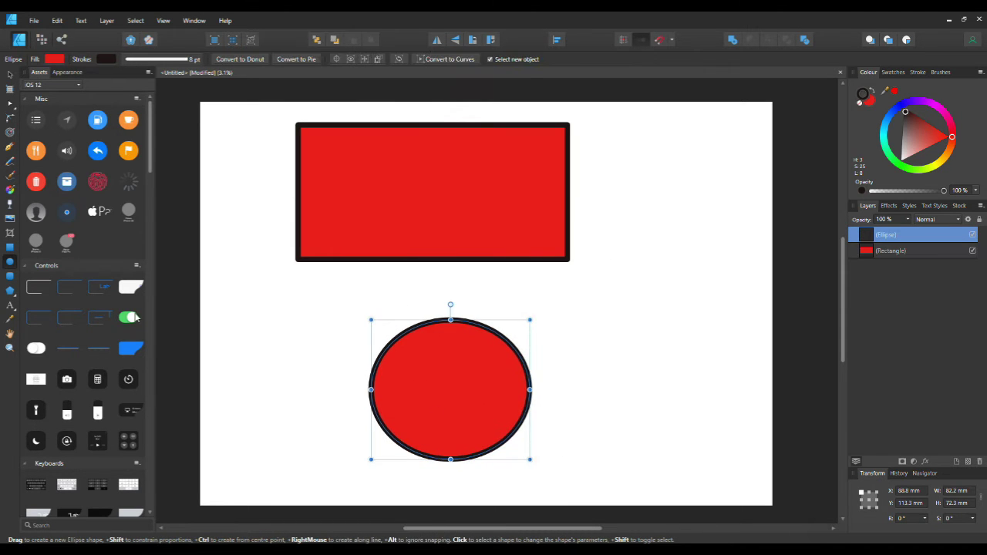
Add a red pentagon right of the ellipse and stretch it wider
left_click(10, 290)
left_click_drag(678, 213, 570, 379)
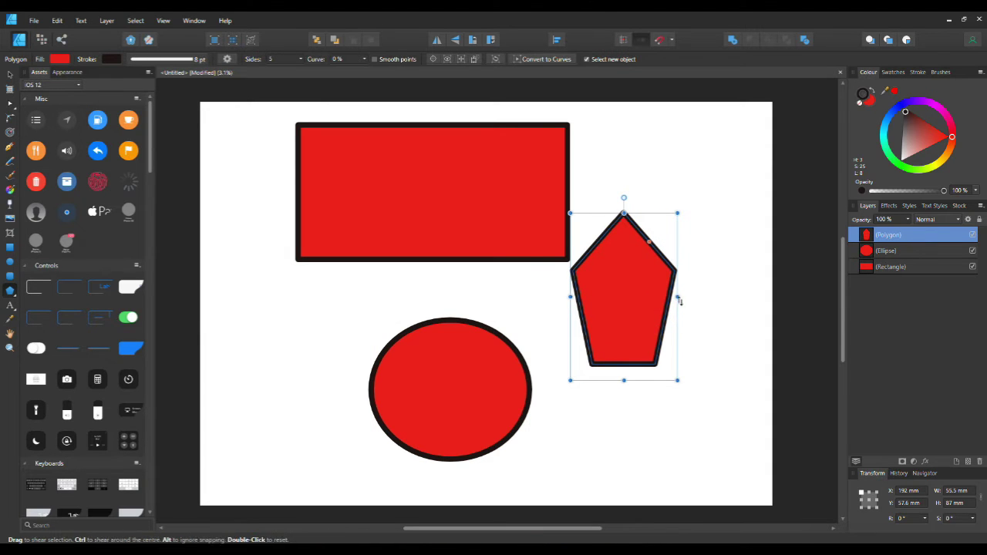
left_click_drag(677, 296, 750, 302)
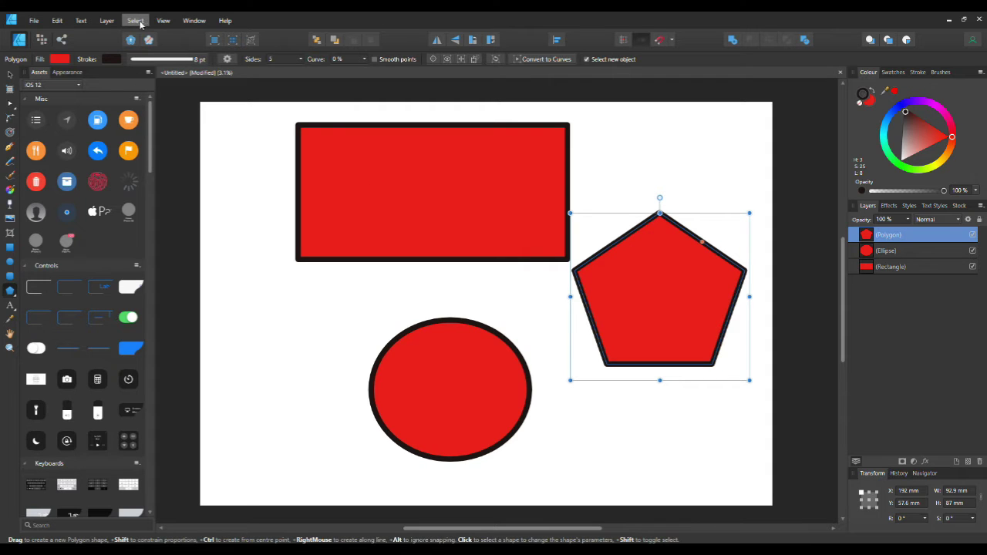
Select all three shapes with Select All, then deselect them
left_click(136, 21)
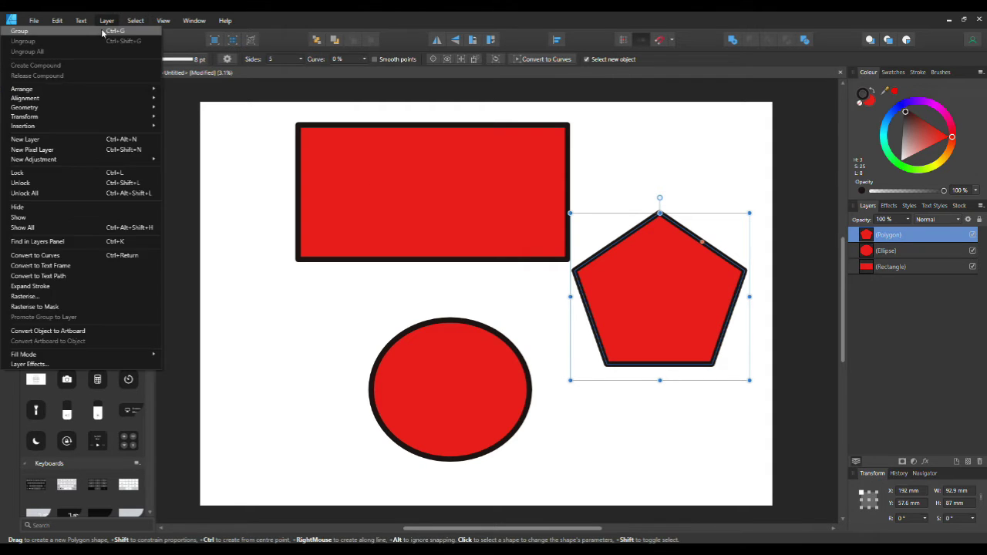
mouse_move(132, 34)
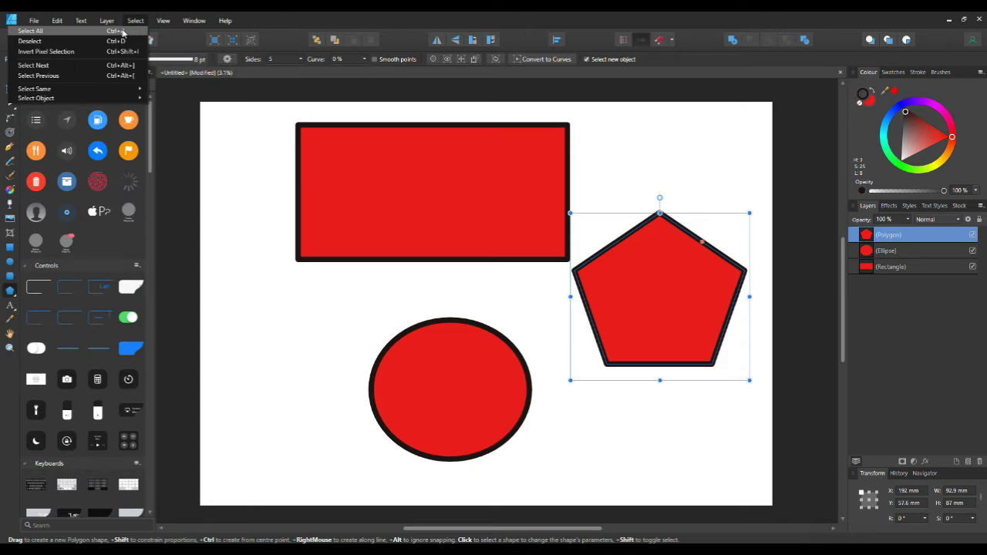
left_click(119, 32)
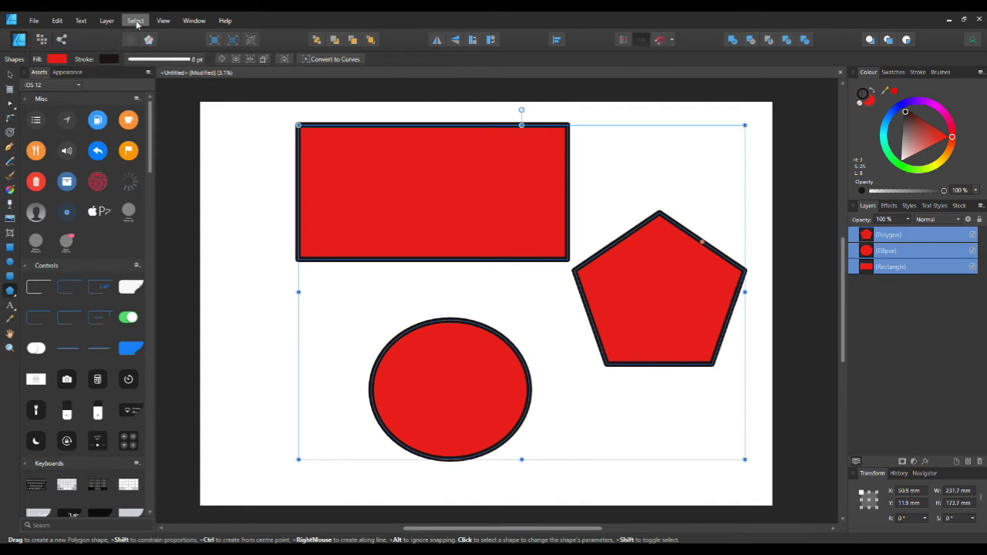
left_click(136, 21)
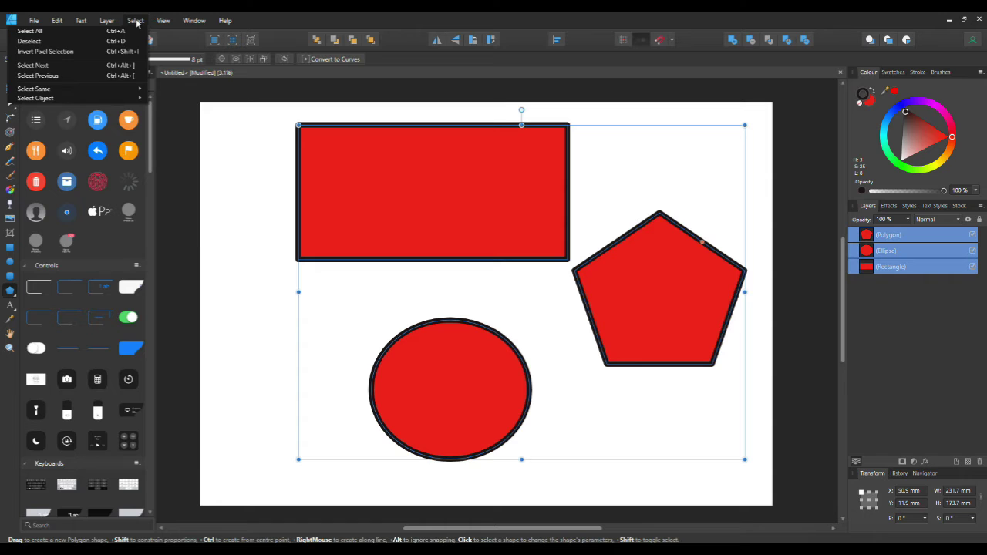
left_click(101, 40)
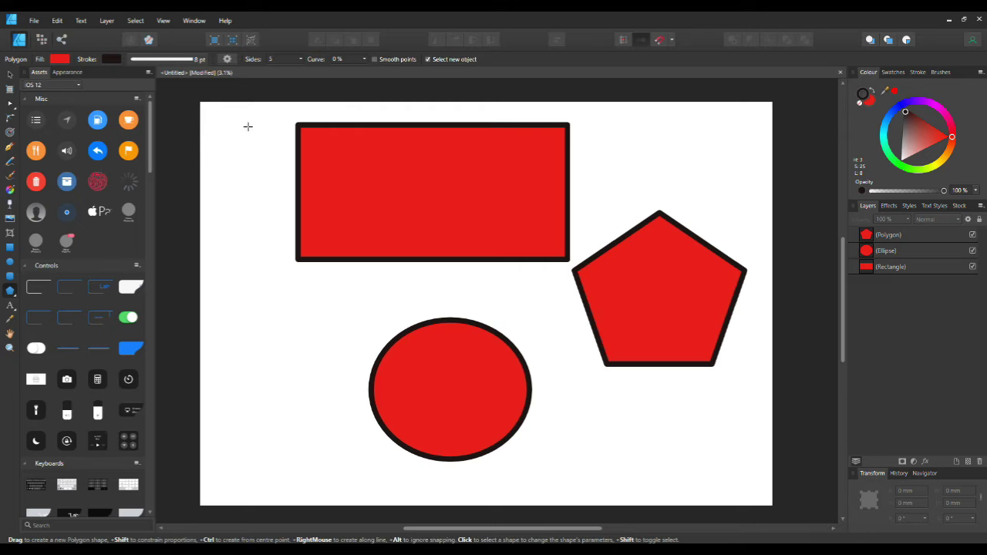
Drag a Move Tool marquee around the rectangle, ellipse and pentagon
left_click(9, 74)
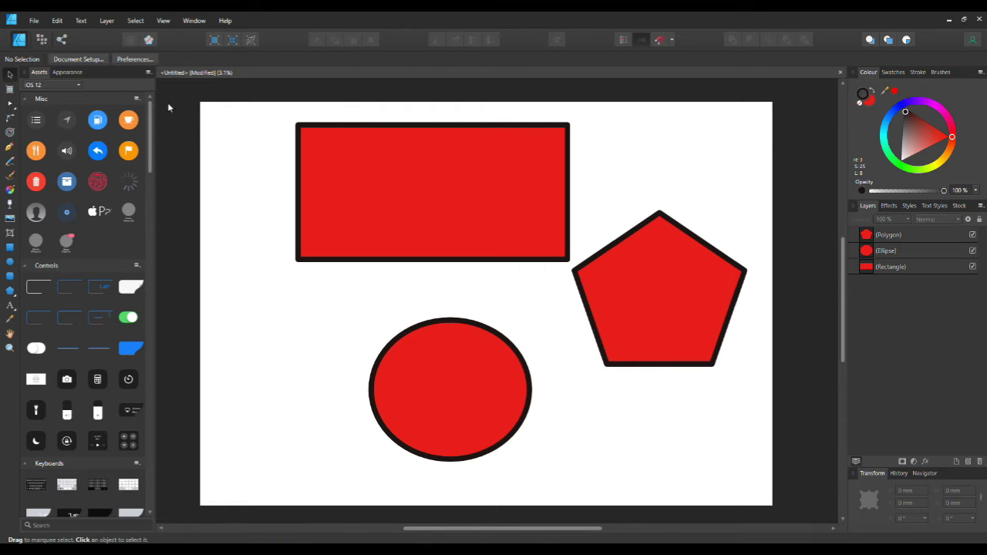
left_click_drag(260, 114, 764, 486)
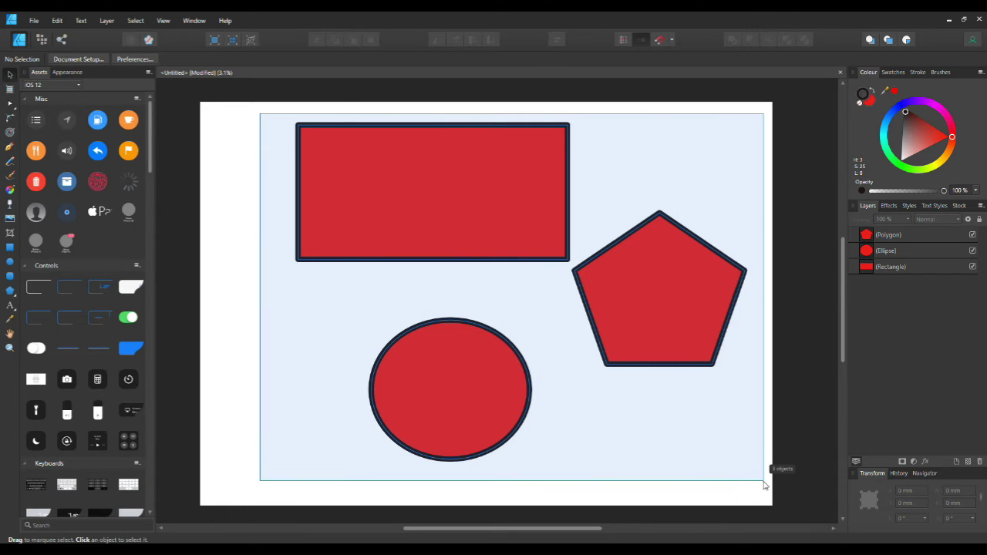
left_click_drag(765, 486, 763, 485)
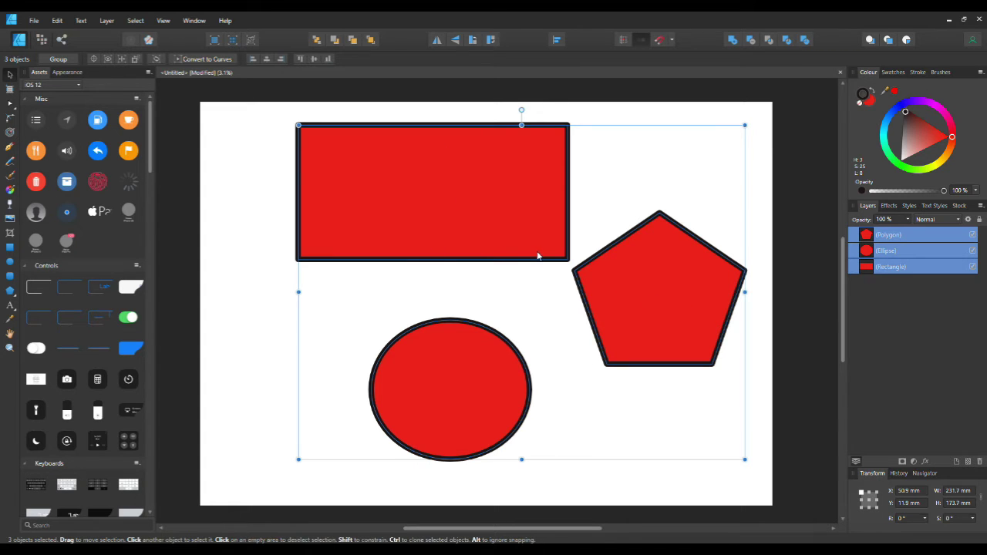
Drag one diagonal linear gradient from the rectangle's top-left corner and add three stops
left_click(10, 190)
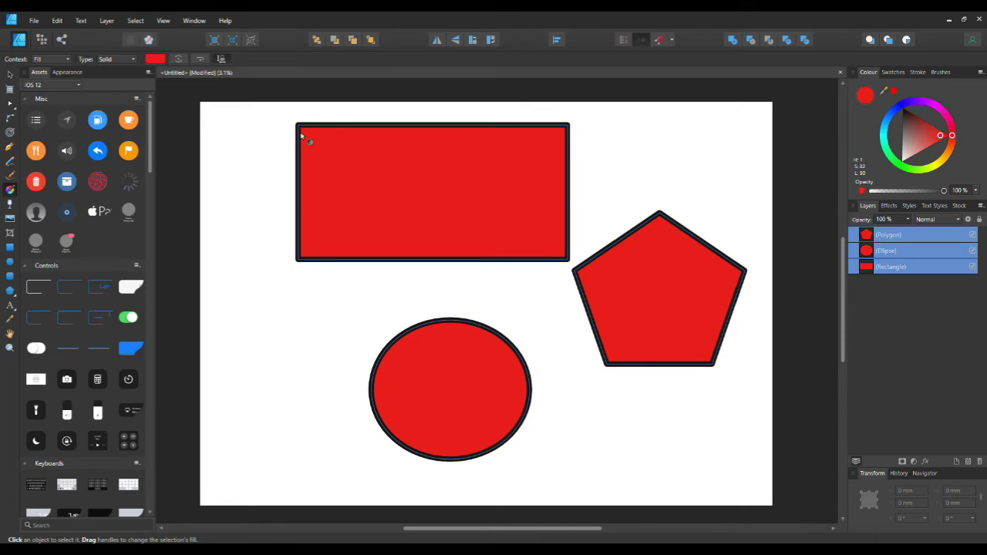
left_click_drag(305, 129, 746, 487)
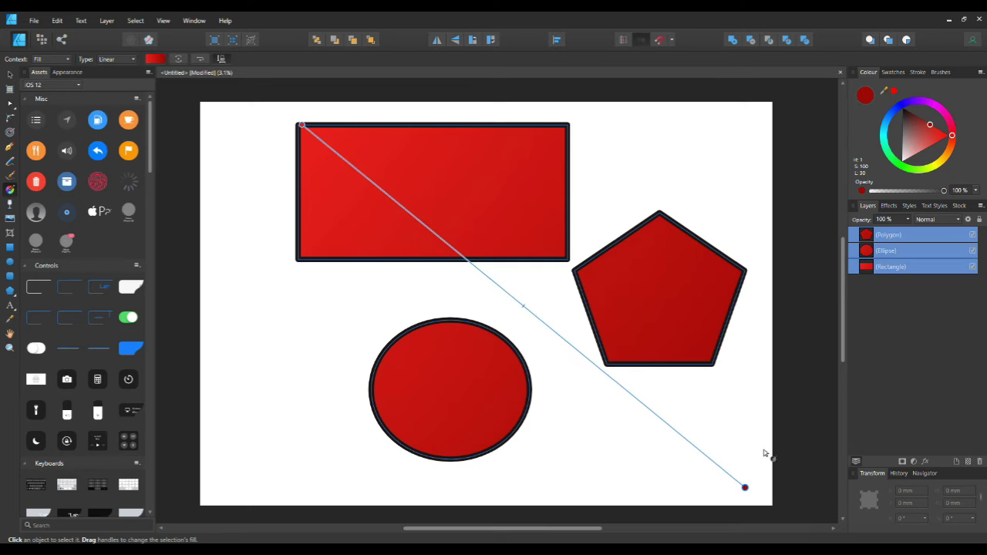
left_click(392, 199)
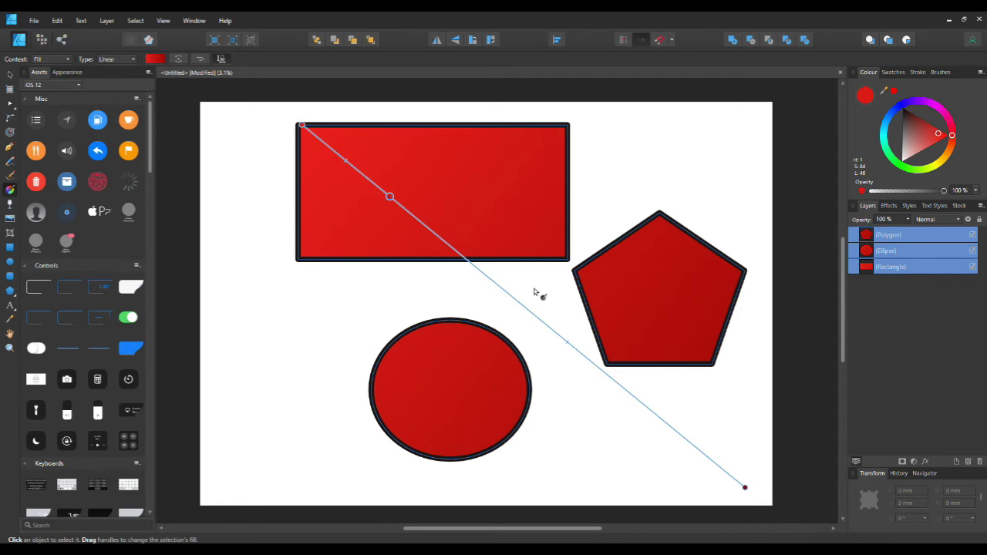
left_click(528, 311)
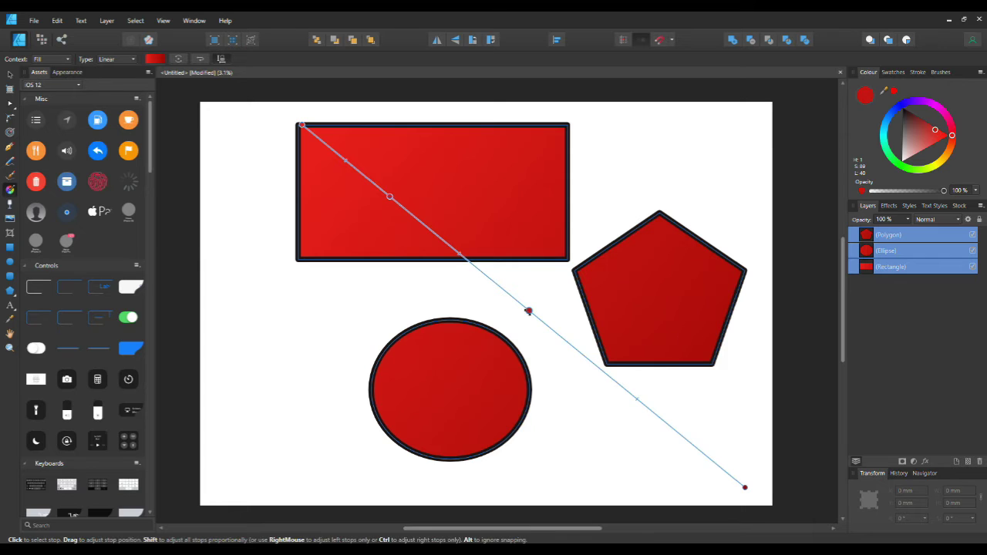
left_click(665, 426)
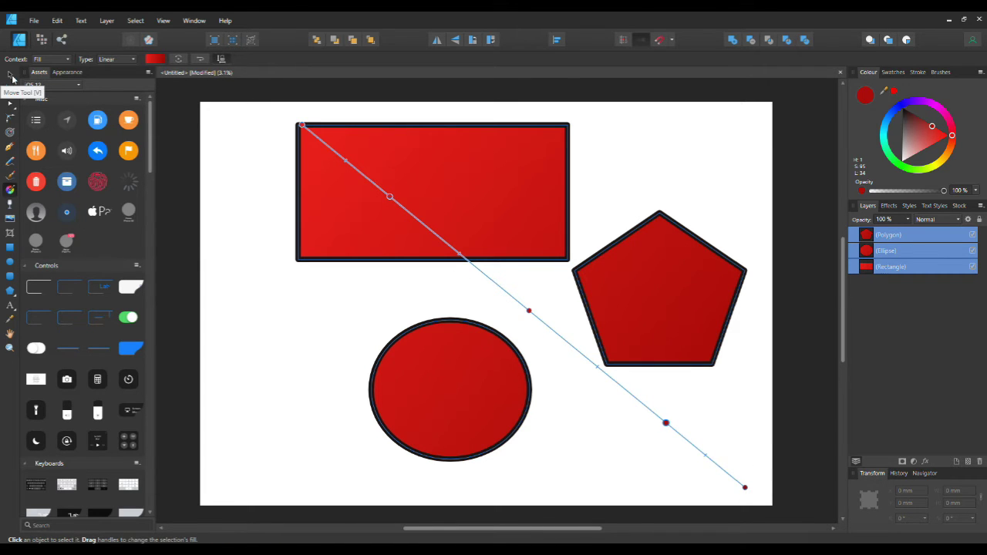
left_click(9, 74)
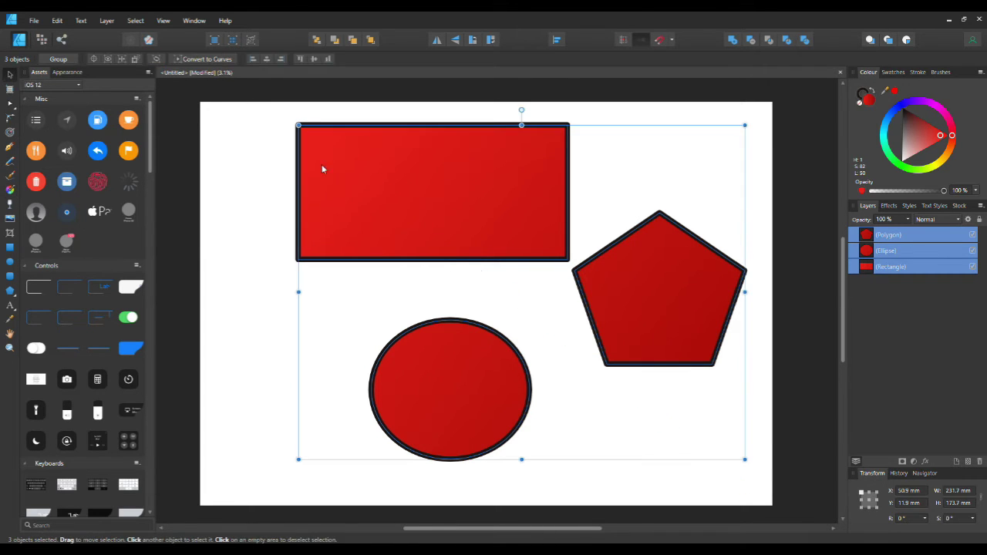
Colour the gradient stops: yellowish end, green lower stop, blue start, yellow middle
left_click(10, 189)
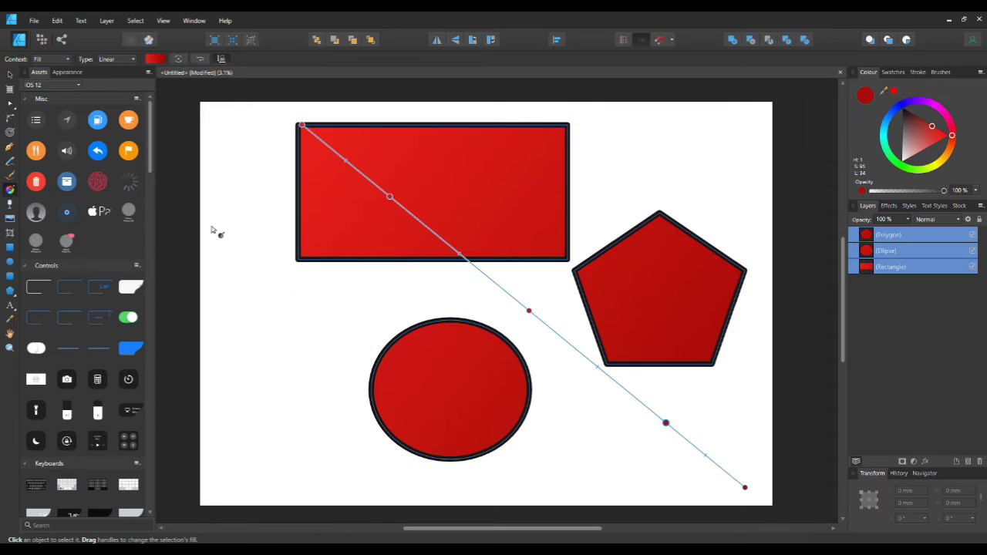
left_click(744, 488)
left_click(941, 167)
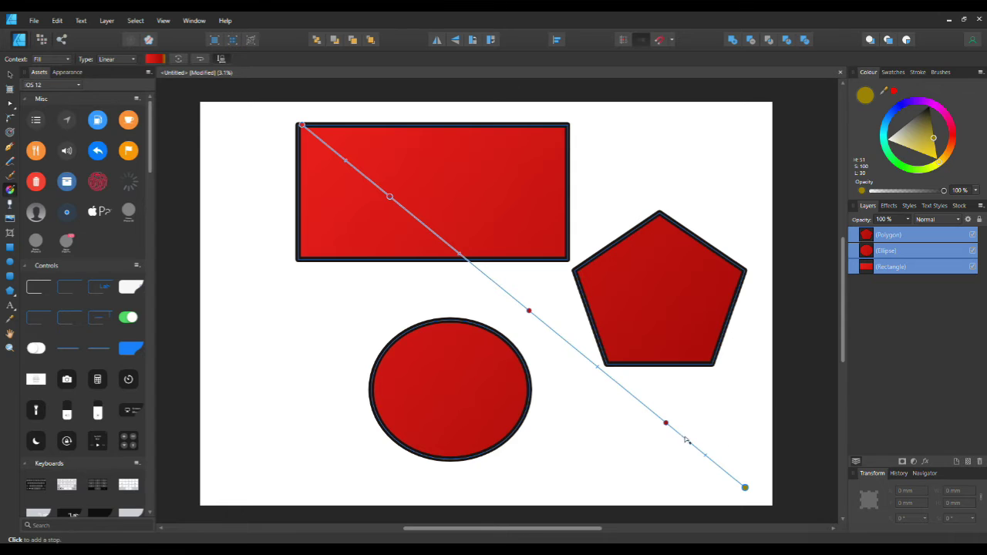
left_click(666, 422)
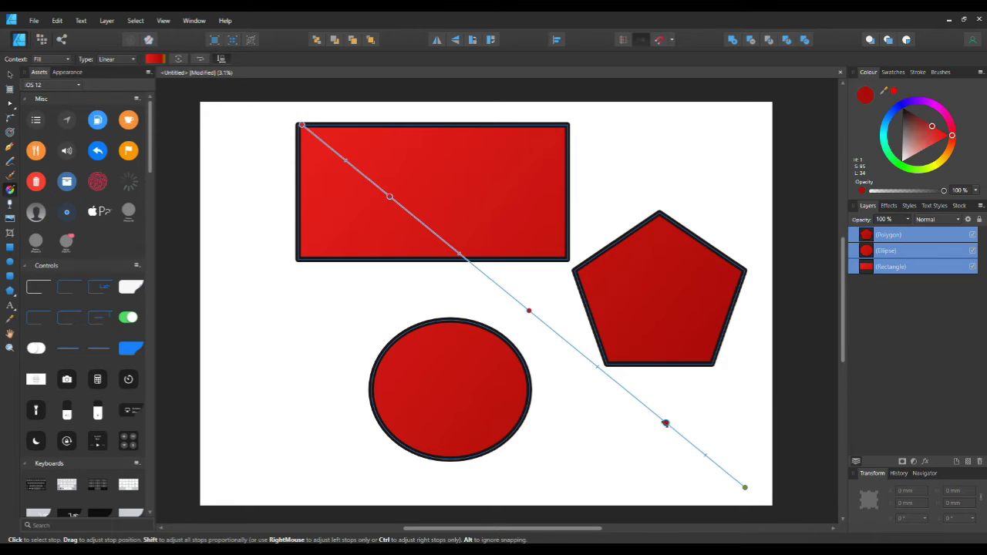
left_click(898, 164)
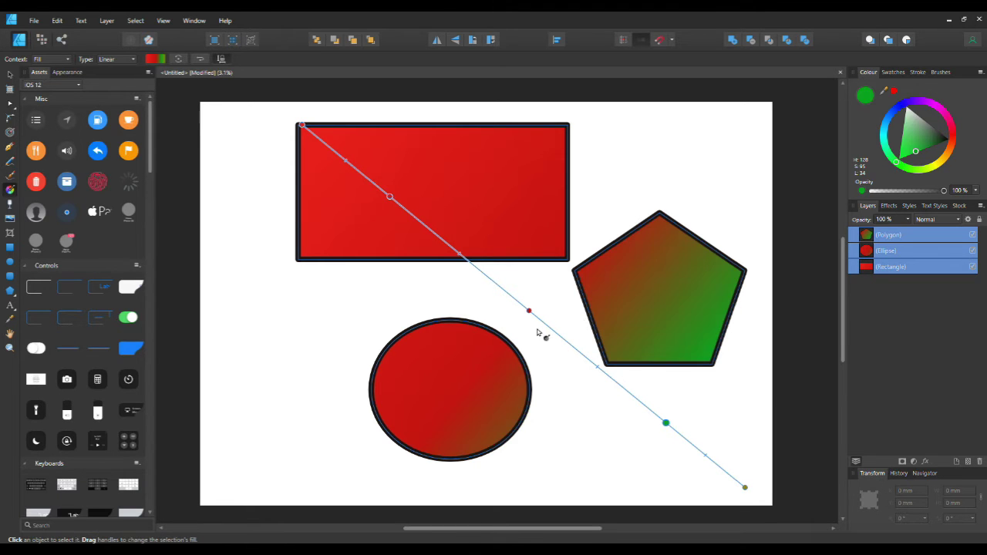
left_click(301, 124)
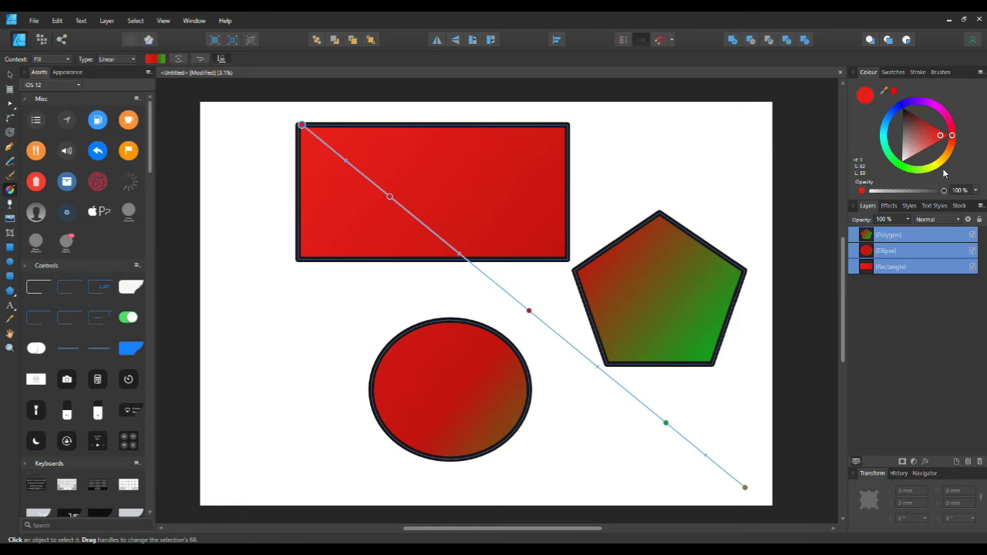
left_click(900, 103)
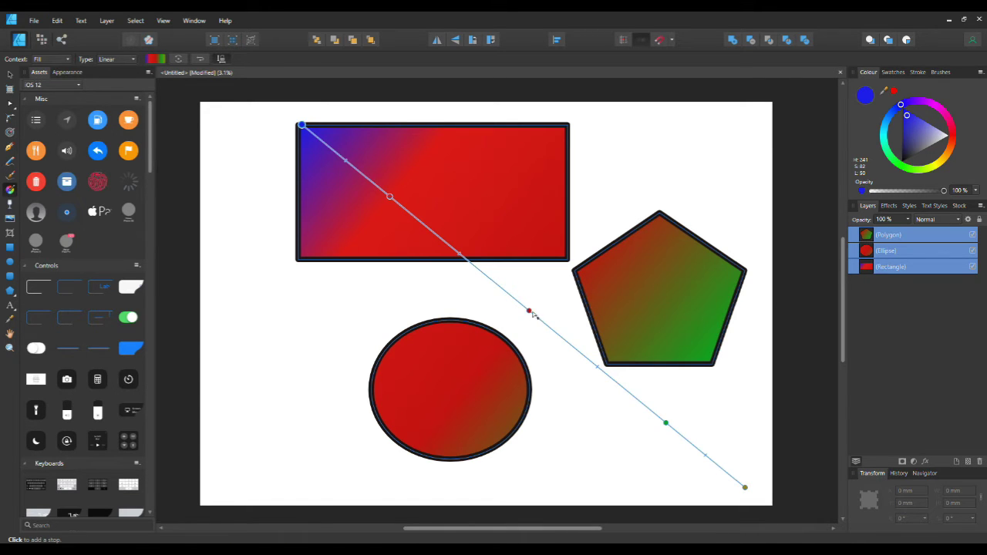
left_click(529, 311)
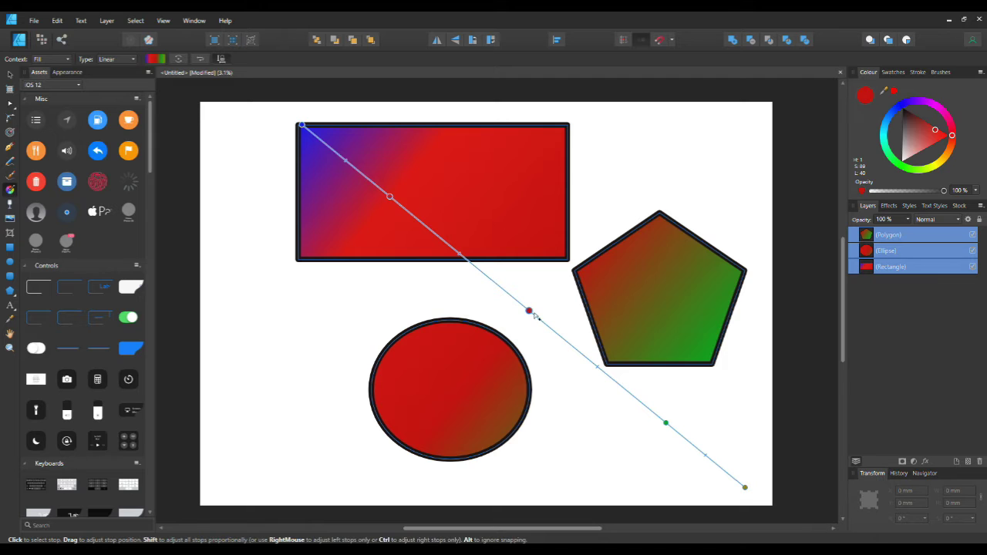
left_click(945, 167)
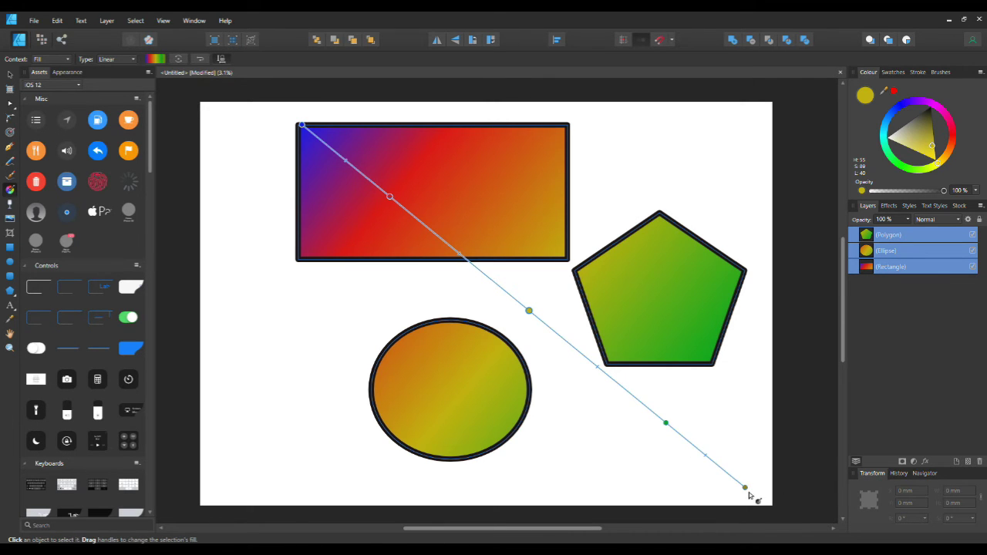
Redraw the gradient across the shapes and reposition its yellow and red stops
left_click_drag(744, 488, 592, 382)
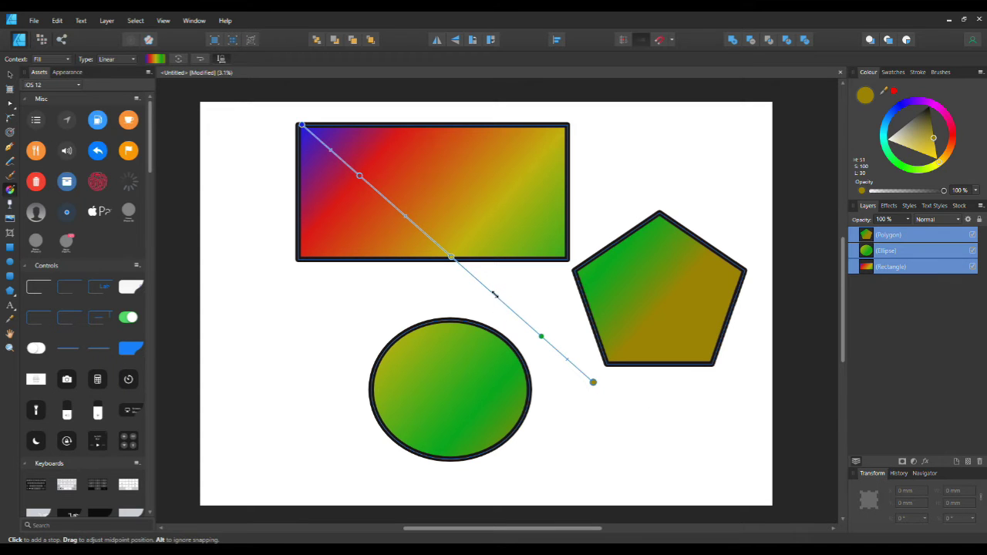
left_click_drag(496, 294, 661, 442)
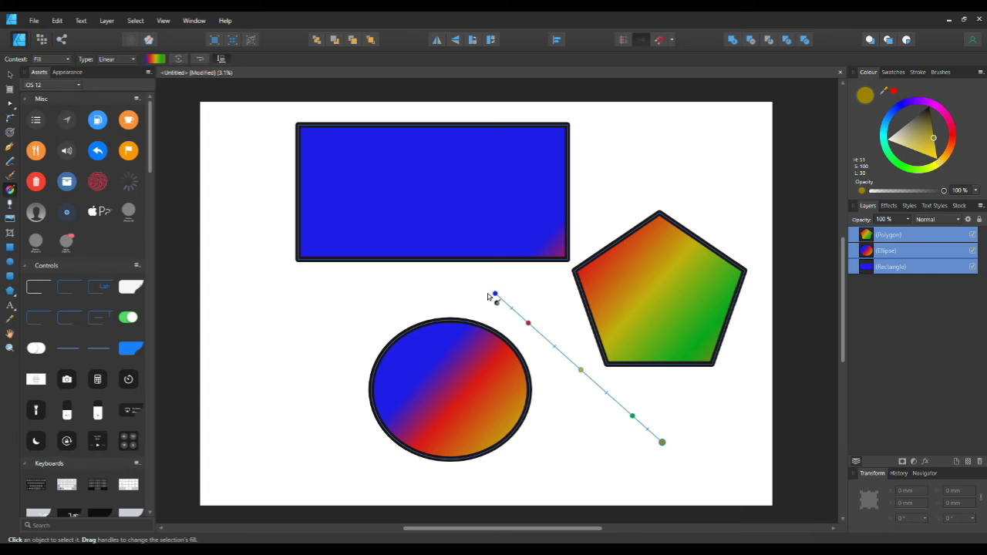
left_click_drag(496, 293, 282, 123)
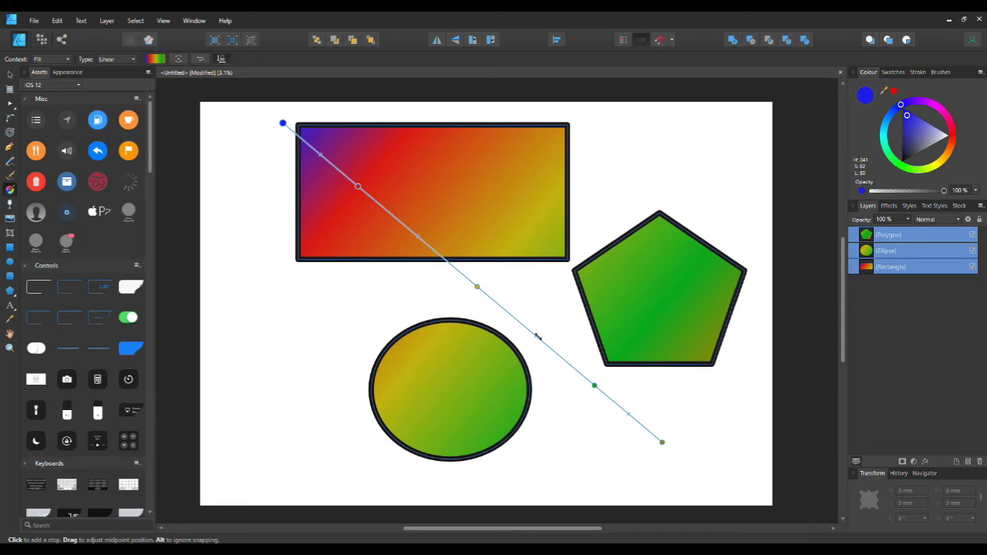
mouse_move(538, 336)
left_mouse_down()
mouse_move(563, 359)
mouse_move(547, 347)
left_mouse_up()
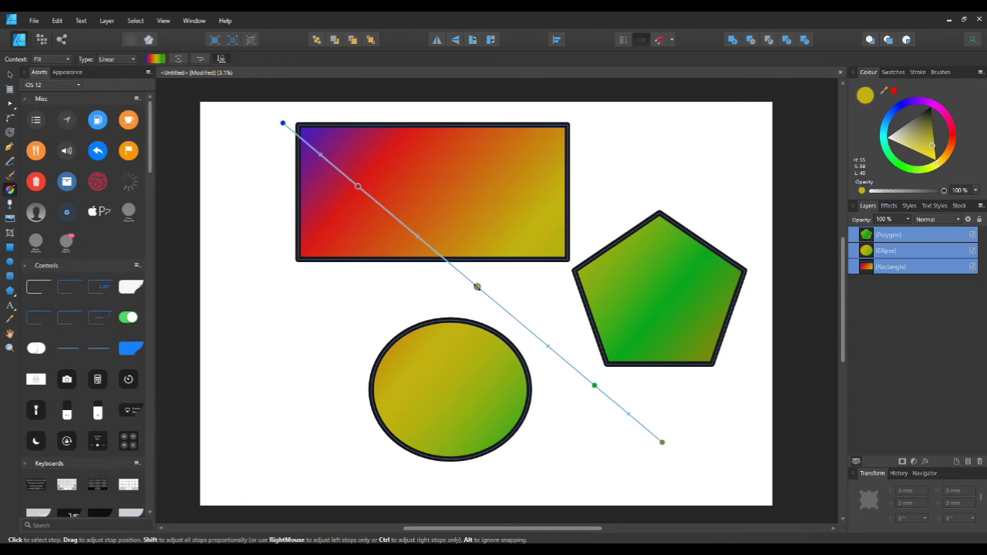
left_click_drag(478, 286, 498, 313)
left_click_drag(476, 299, 460, 284)
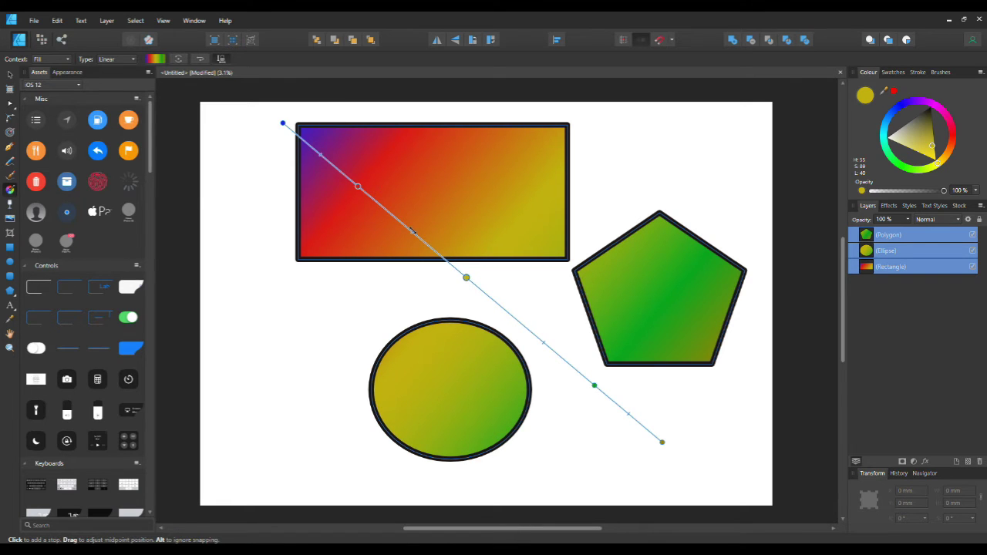
mouse_move(407, 223)
left_mouse_down()
mouse_move(392, 210)
mouse_move(414, 234)
mouse_move(400, 216)
left_mouse_up()
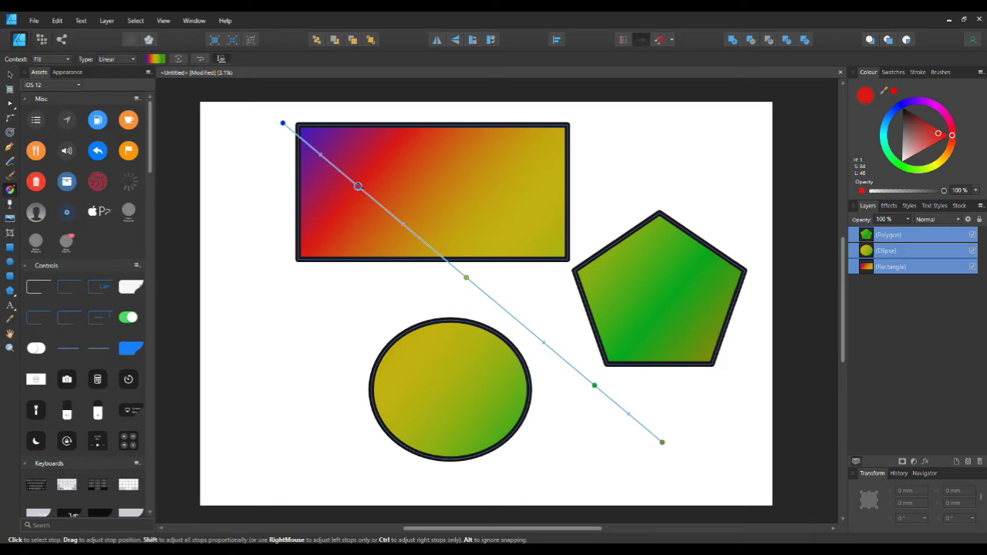
left_click_drag(358, 186, 370, 196)
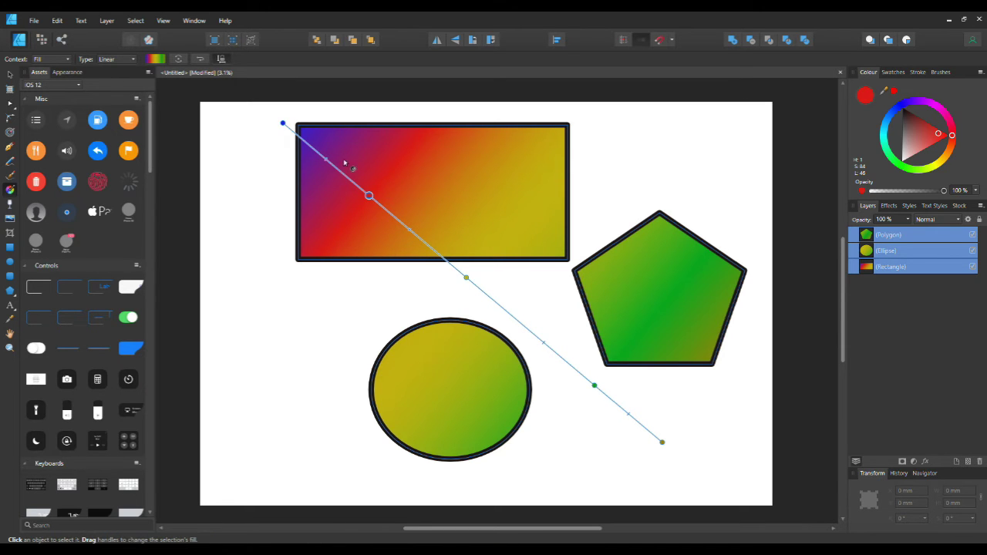
Redraw the gradient from the rectangle's top-left corner down to the ellipse's bottom
left_click_drag(325, 158, 614, 368)
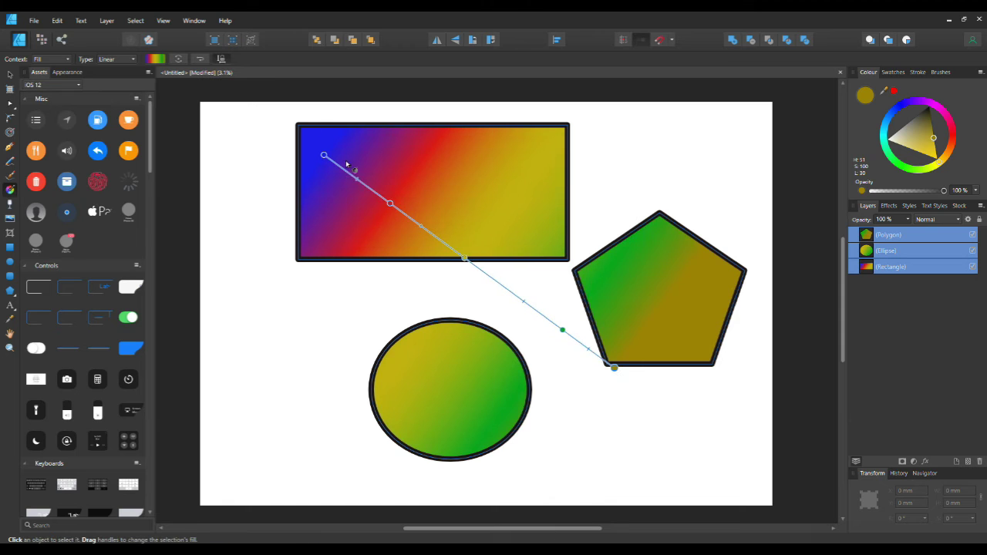
left_click_drag(356, 178, 364, 183)
left_click_drag(324, 155, 300, 143)
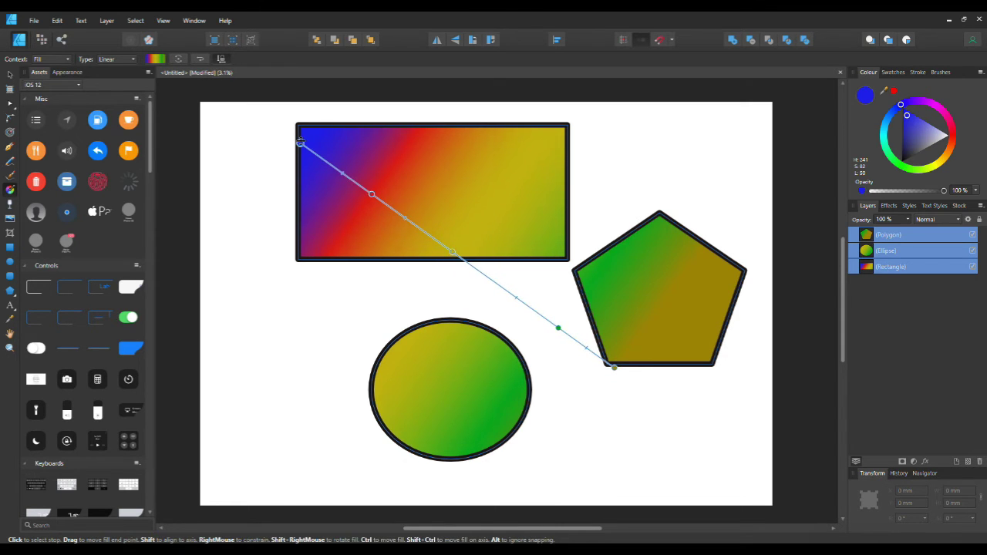
left_click(614, 370)
left_click_drag(614, 371, 495, 435)
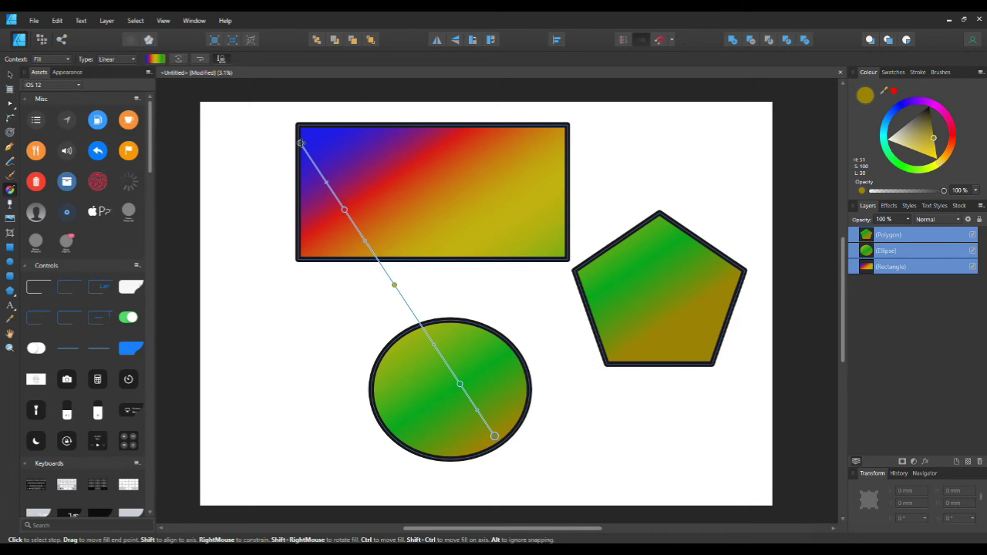
Move the gradient start to the rectangle's top-right and end it at the ellipse's bottom edge
left_click_drag(301, 142, 516, 128)
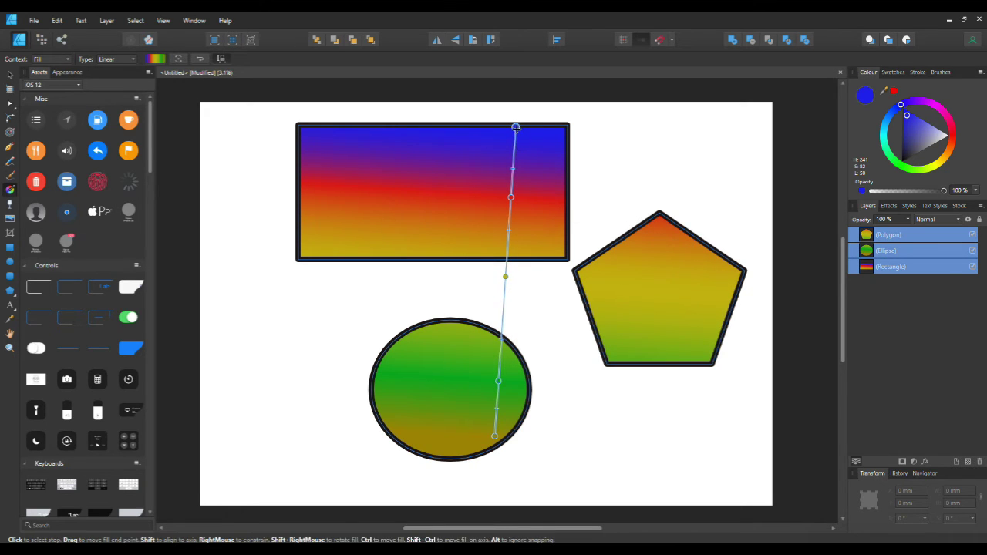
left_click_drag(515, 128, 467, 139)
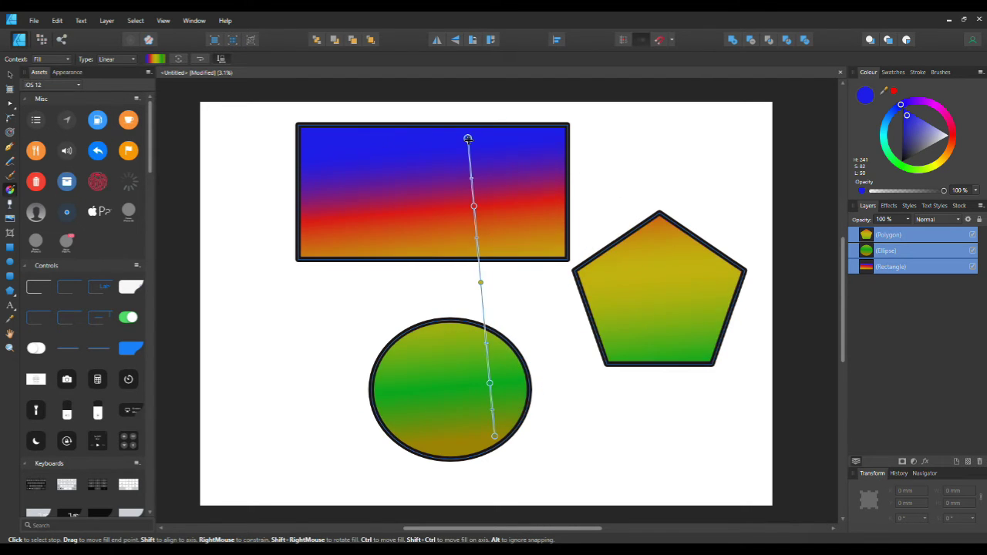
left_click(467, 207)
left_click_drag(465, 207, 478, 221)
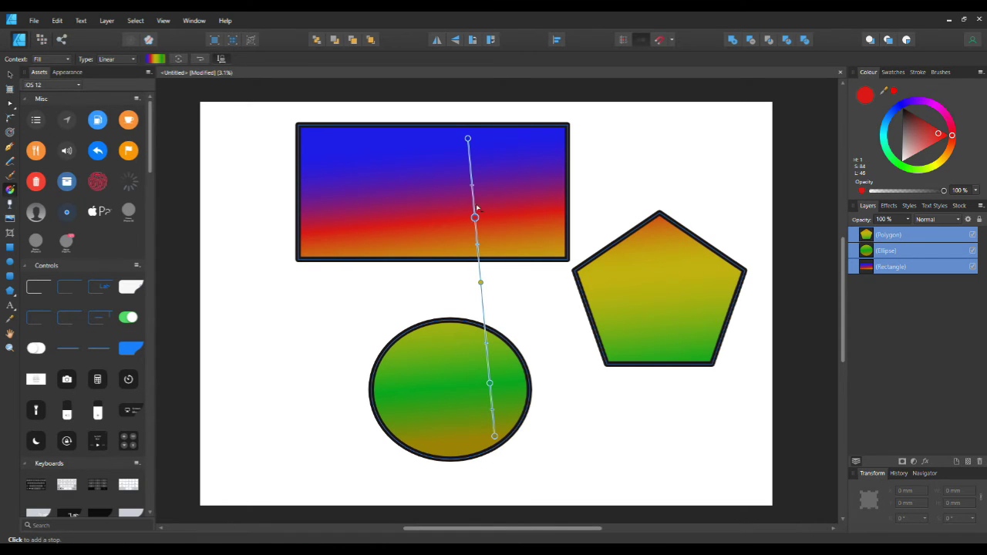
mouse_move(472, 182)
left_mouse_down()
mouse_move(469, 162)
mouse_move(471, 178)
left_mouse_up()
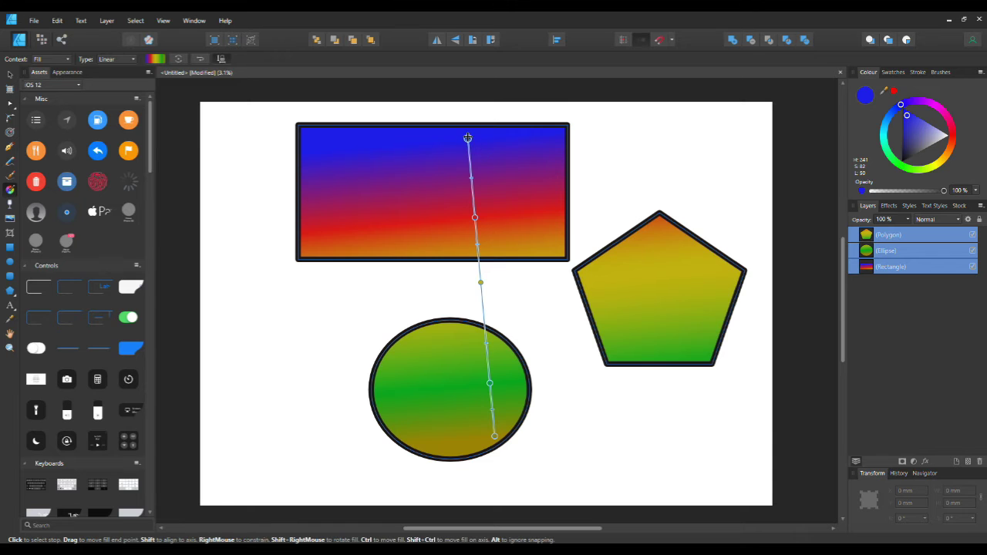
left_click_drag(469, 139, 570, 147)
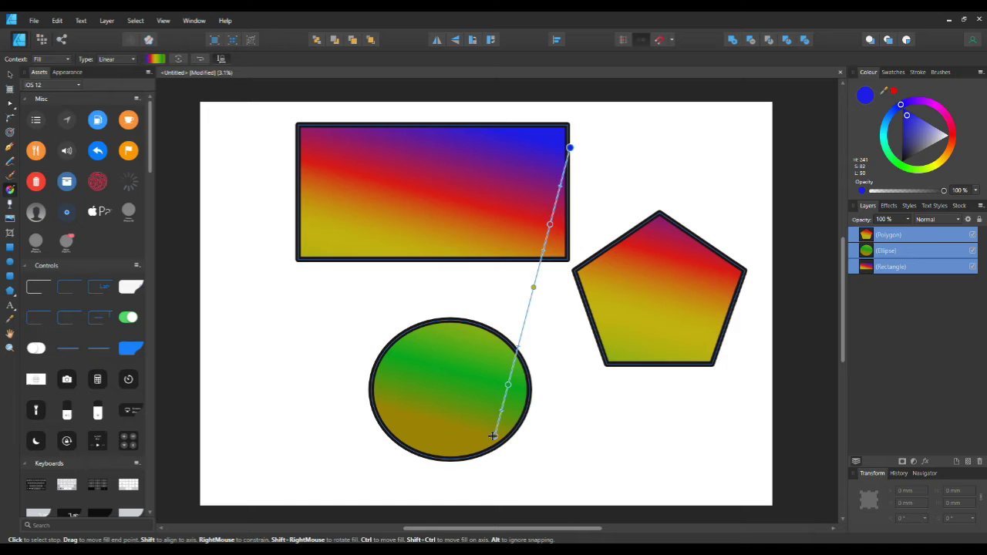
left_click_drag(491, 437, 448, 456)
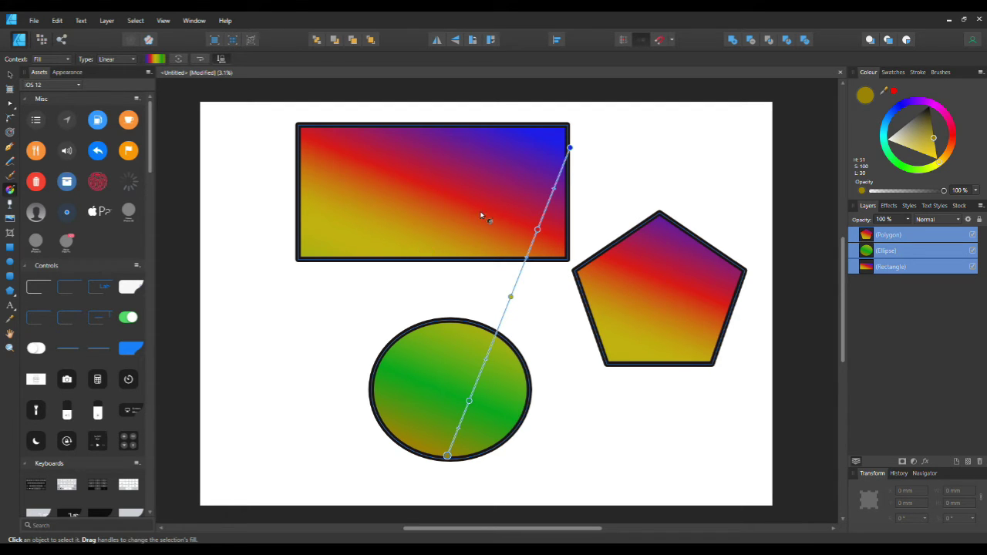
Select all three shapes and swap their fills and strokes
left_click(11, 78)
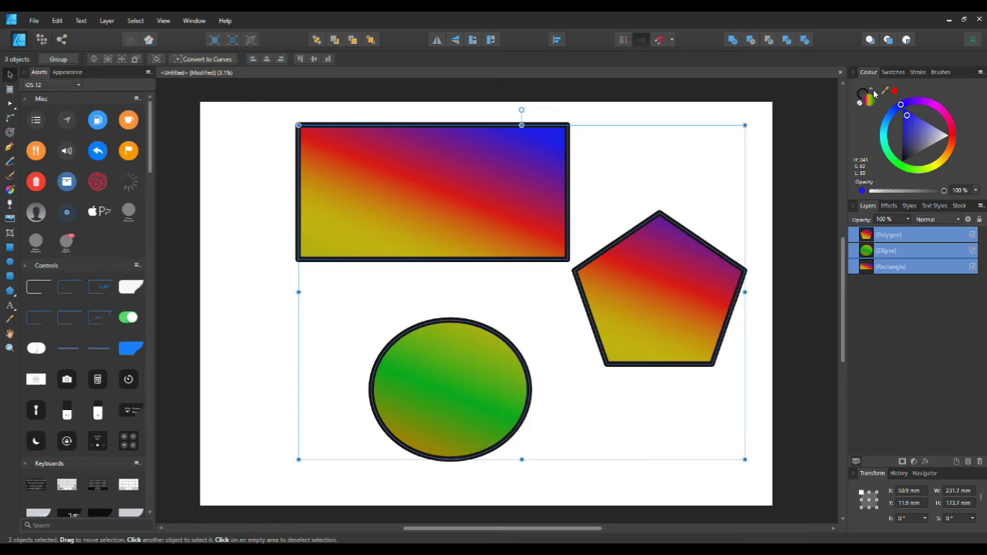
left_click(874, 93)
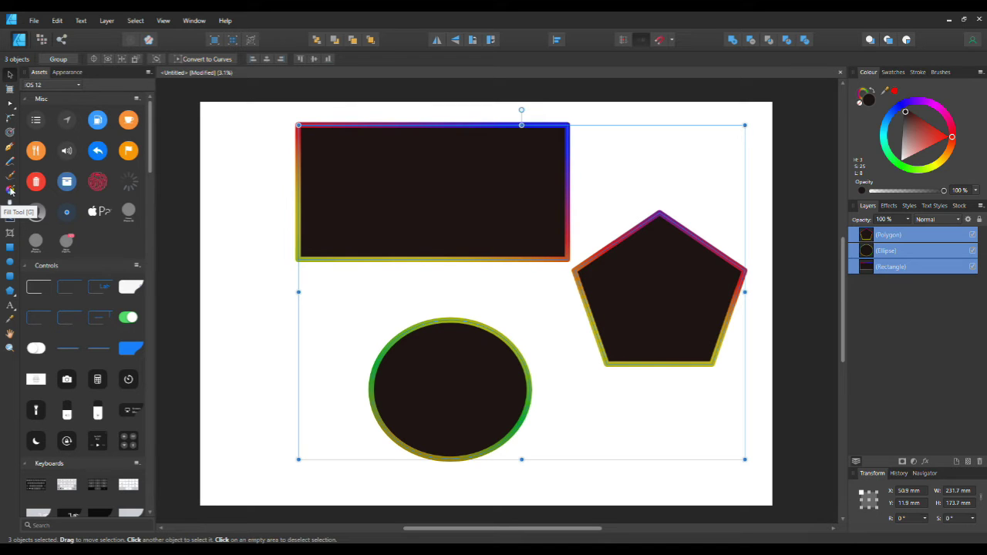
left_click(10, 190)
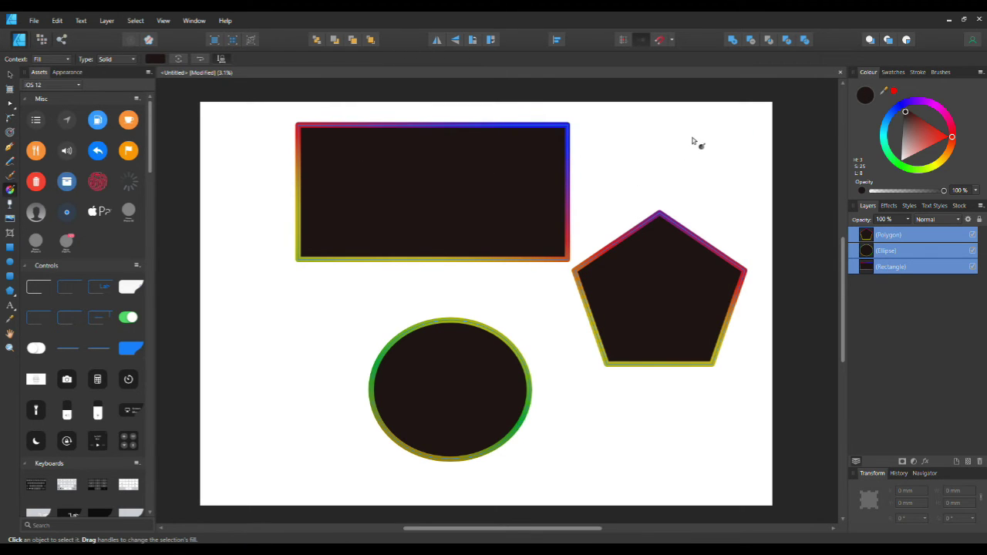
Draw a new linear gradient over the dark fills with a red end and a pale pink stop
left_click_drag(692, 138, 317, 432)
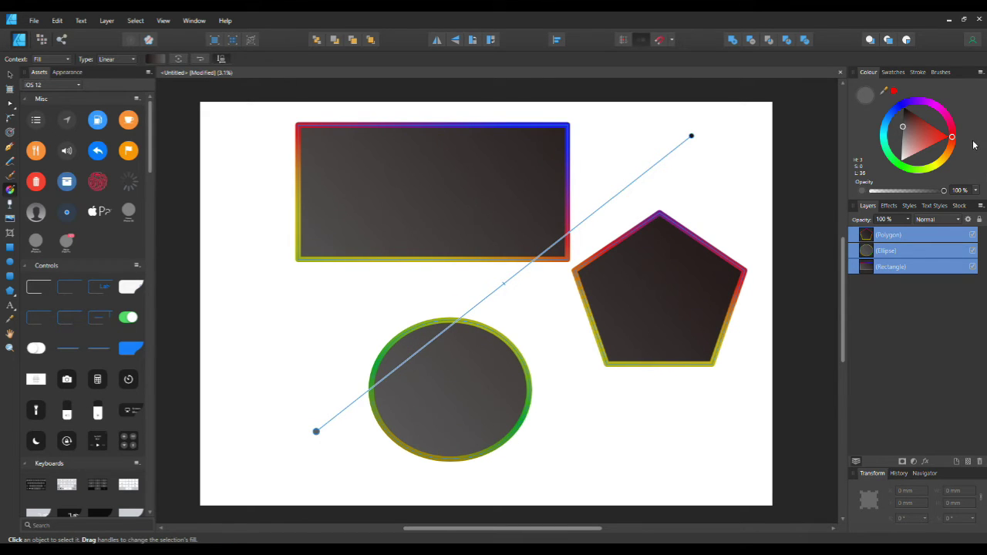
left_click_drag(939, 140, 943, 142)
left_click(452, 325)
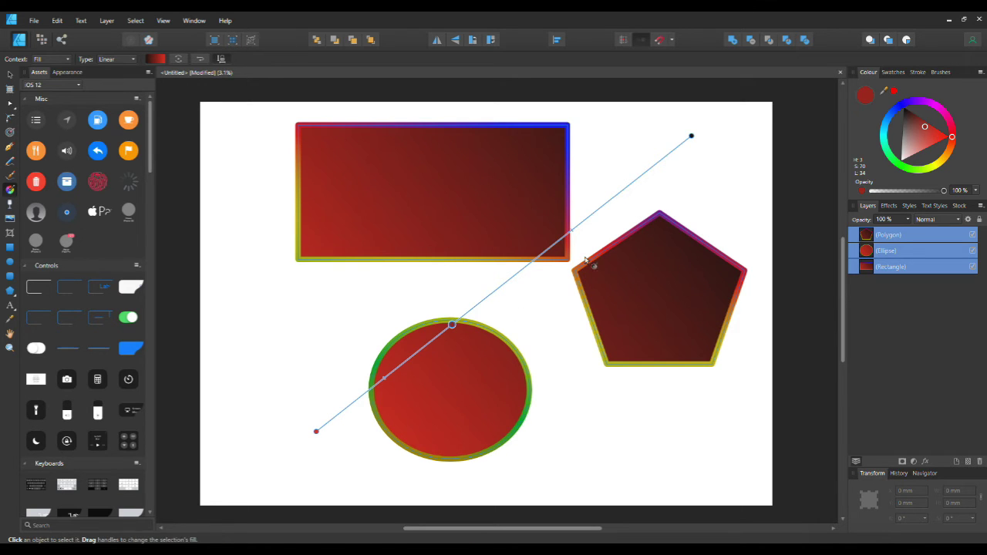
left_click(596, 212)
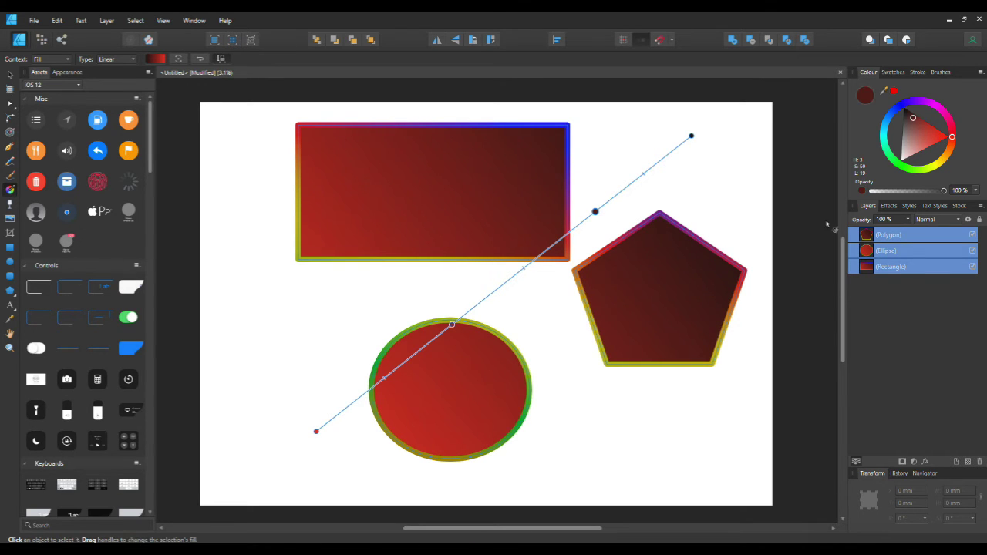
left_click(453, 324)
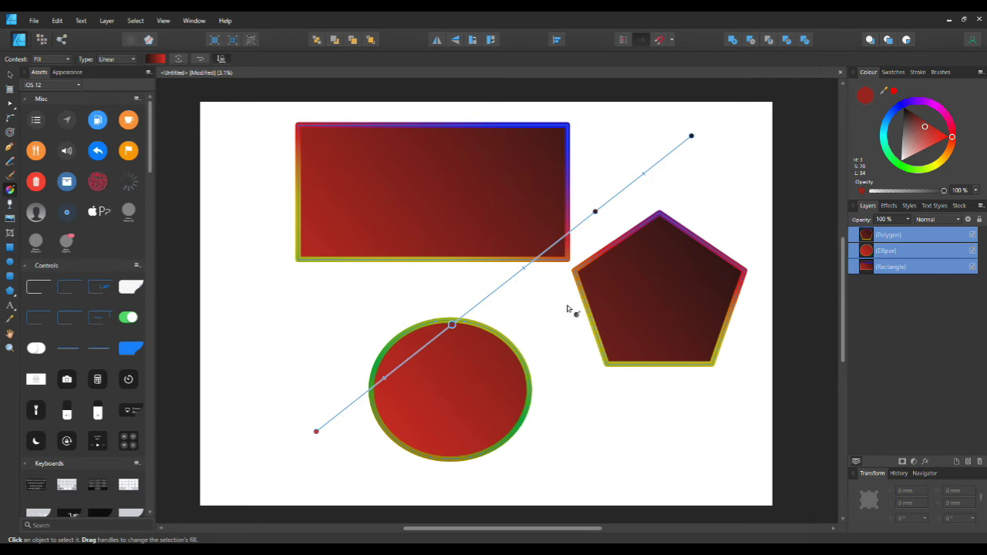
left_click(905, 159)
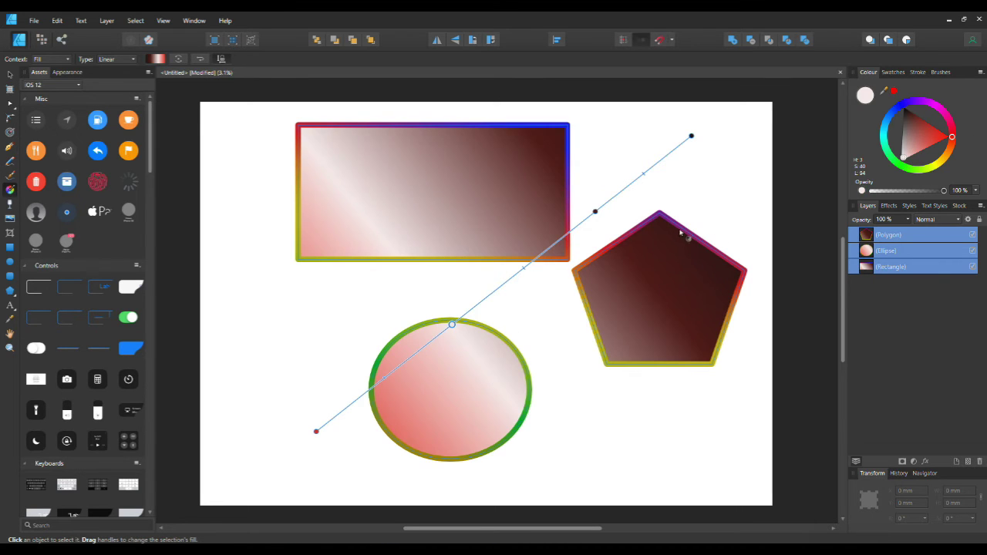
Make the far end magenta, shorten the gradient and slide the dark maroon stop inward
left_click_drag(596, 211, 548, 249)
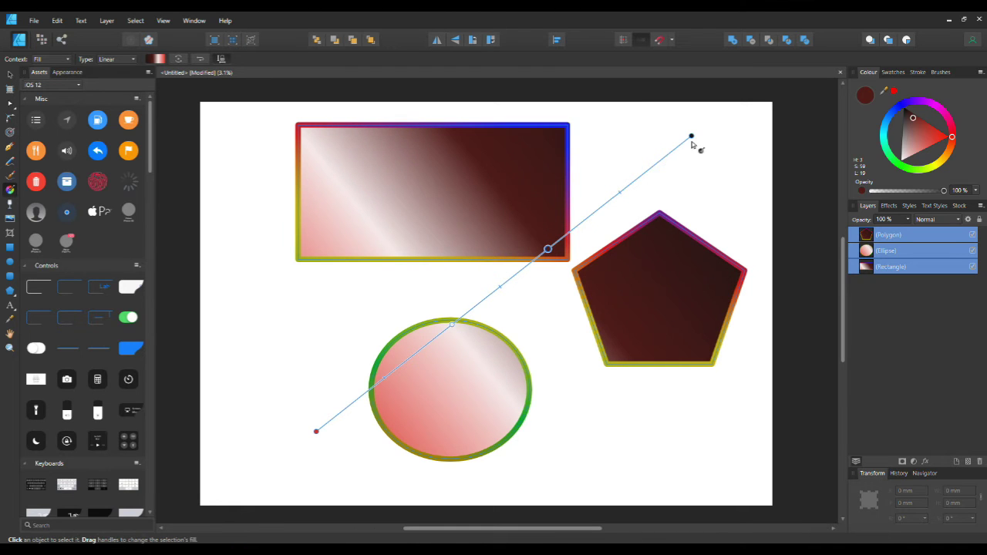
left_click(691, 136)
mouse_move(945, 113)
left_mouse_down()
mouse_move(893, 132)
mouse_move(930, 125)
mouse_move(925, 135)
mouse_move(932, 118)
left_mouse_up()
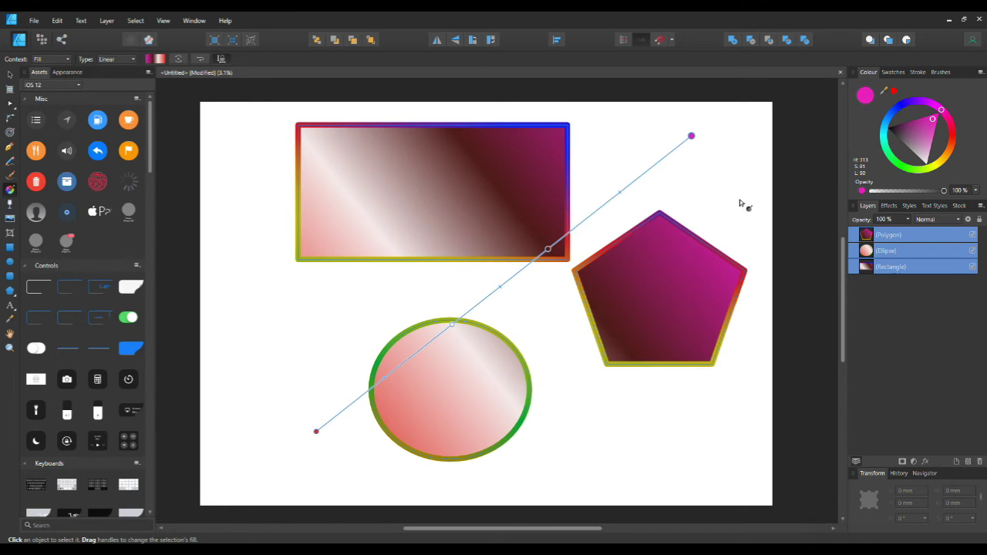
left_click_drag(692, 136, 643, 175)
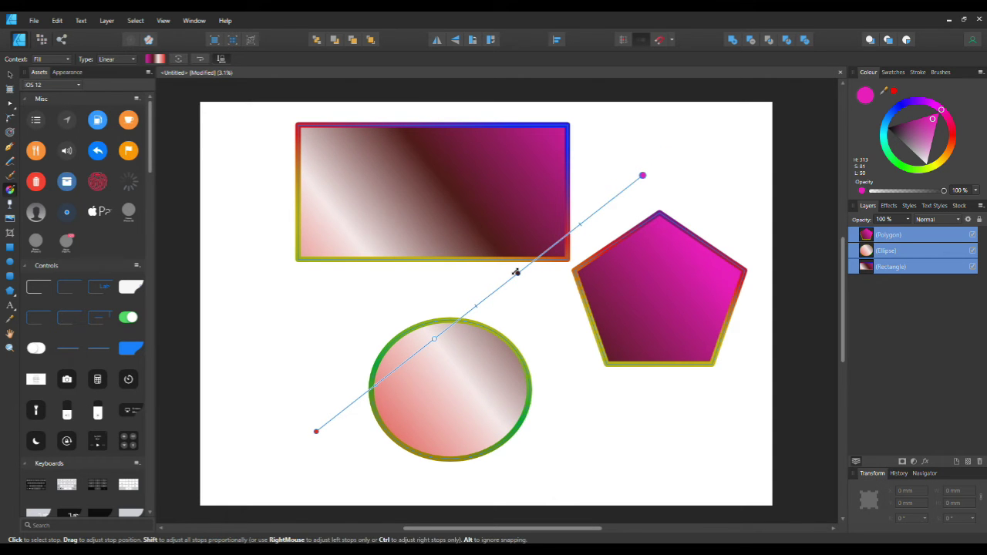
left_click_drag(518, 273, 564, 236)
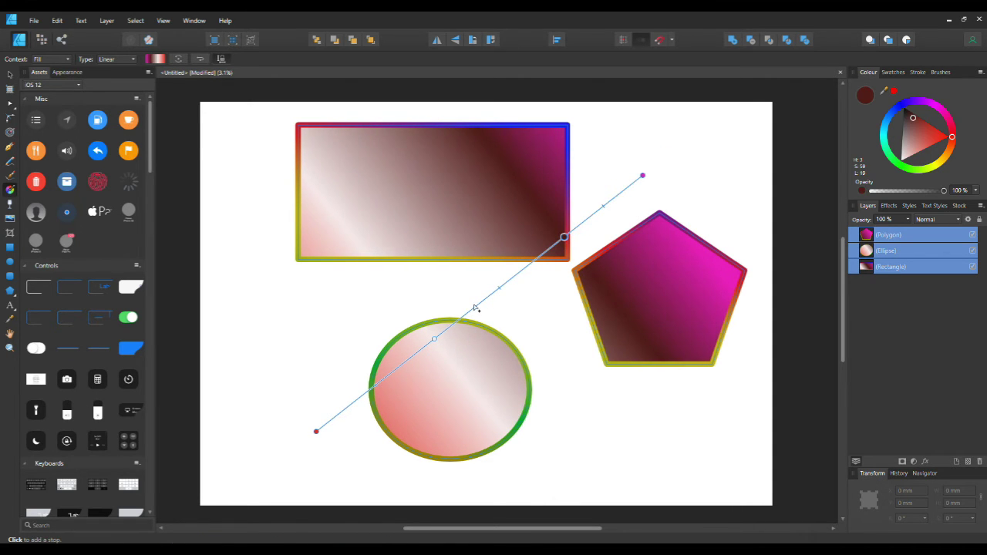
left_click_drag(436, 338, 459, 320)
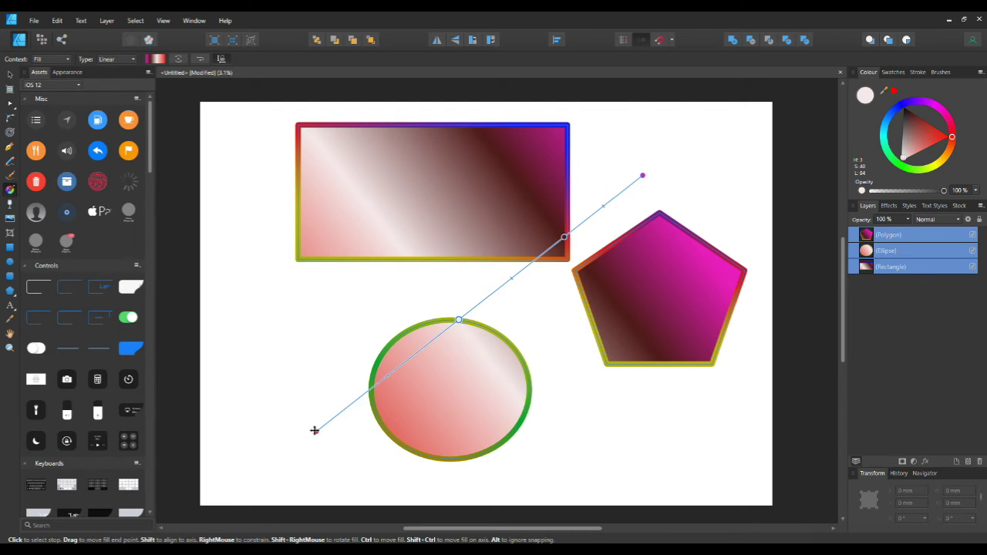
left_click_drag(314, 431, 357, 387)
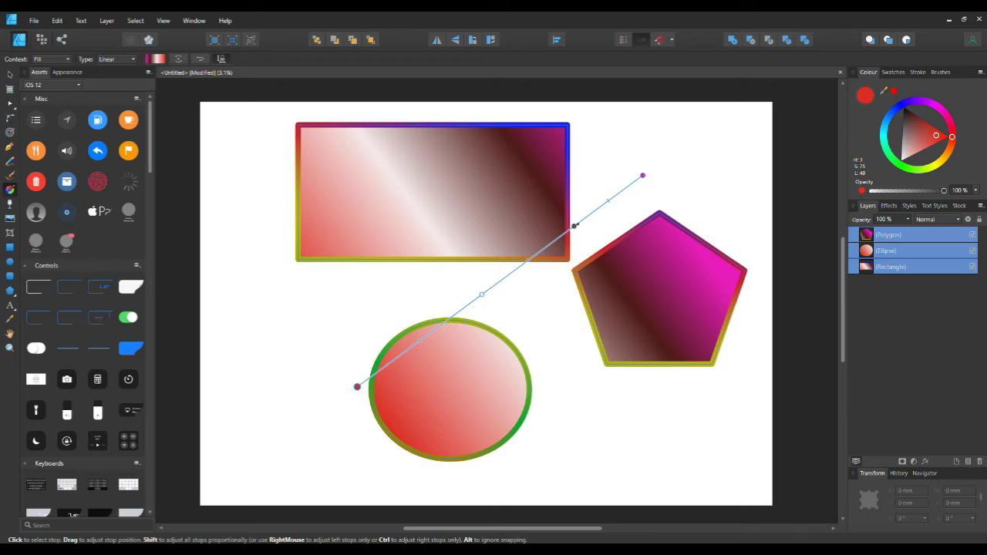
left_click_drag(574, 226, 543, 249)
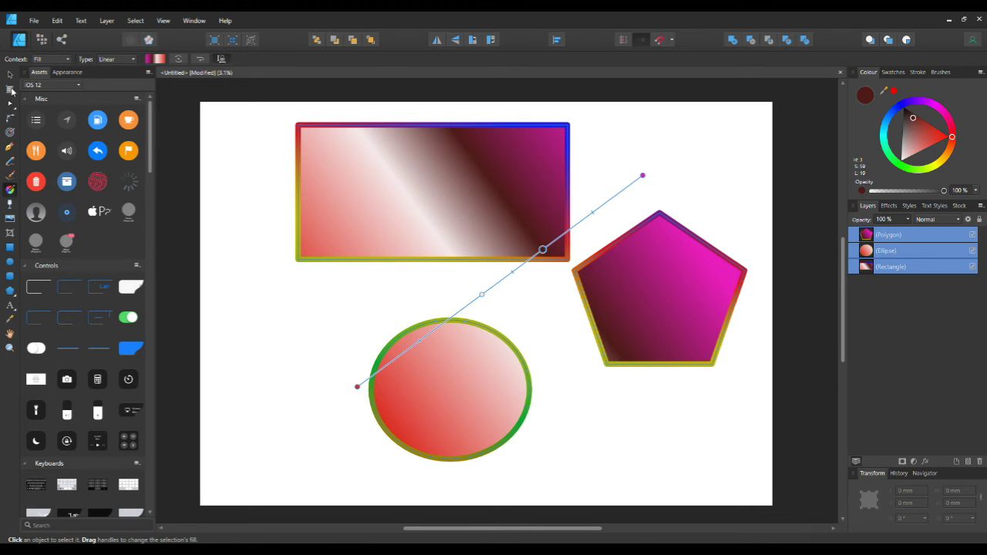
Remove the dark and near-white gradient stops, then delete all three shapes
left_click(10, 74)
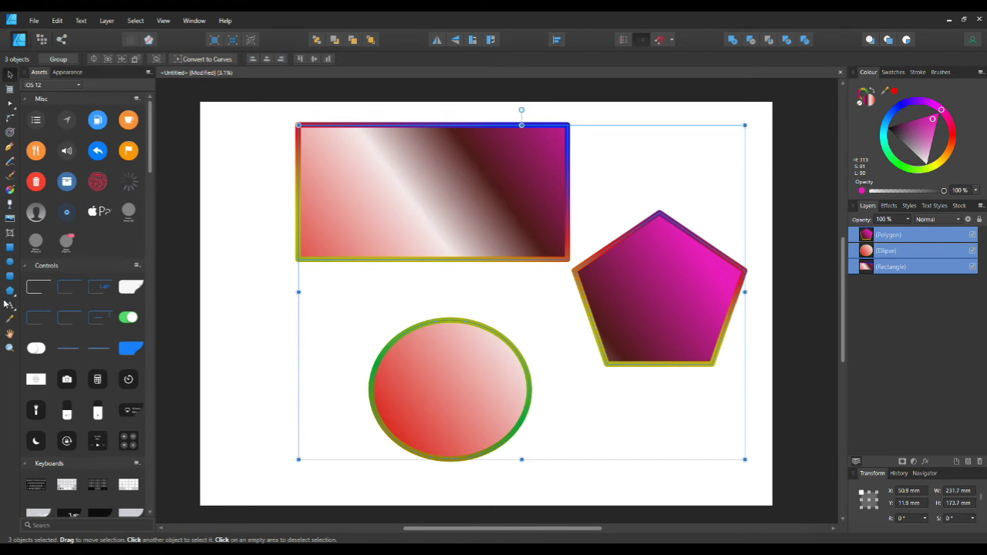
left_click(10, 189)
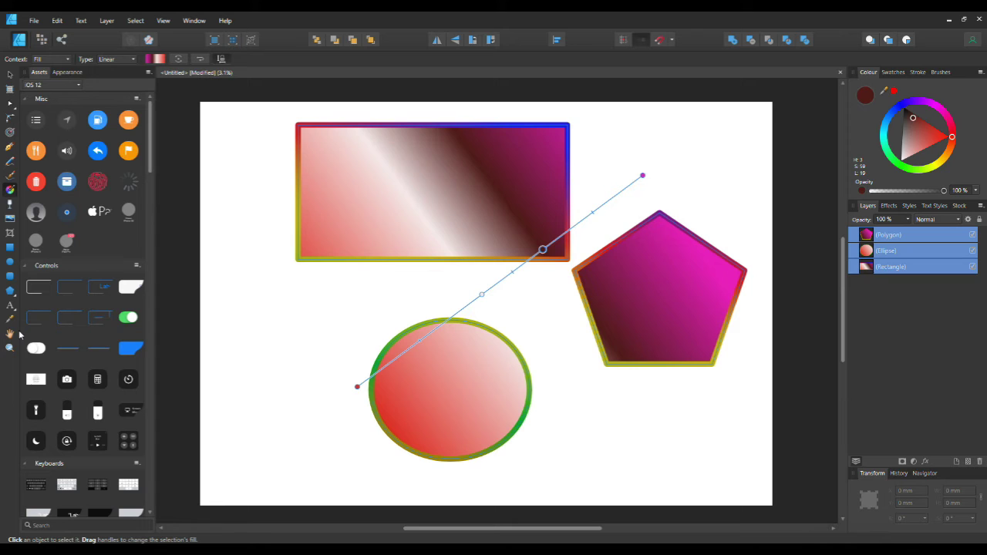
key("Delete")
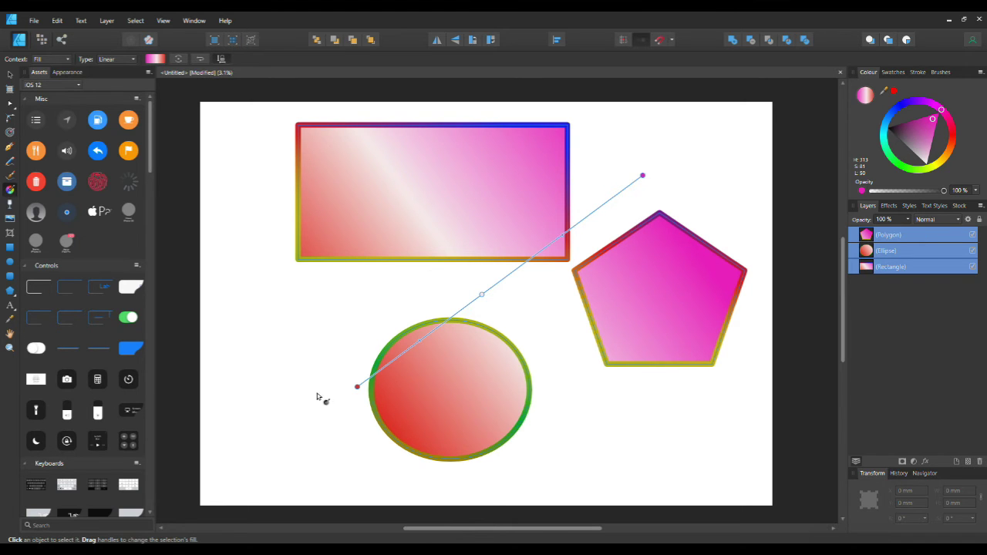
left_click(481, 294)
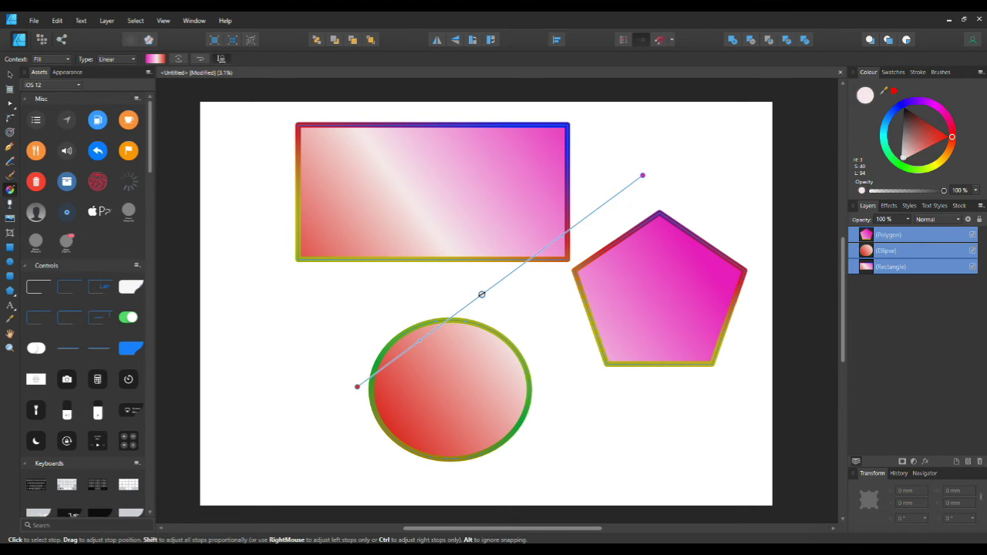
key("Delete")
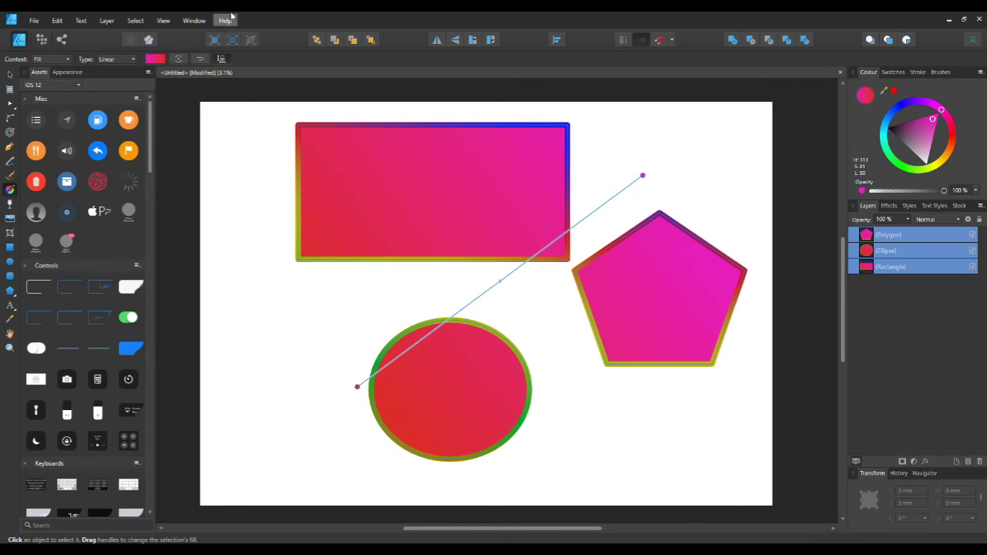
left_click(54, 23)
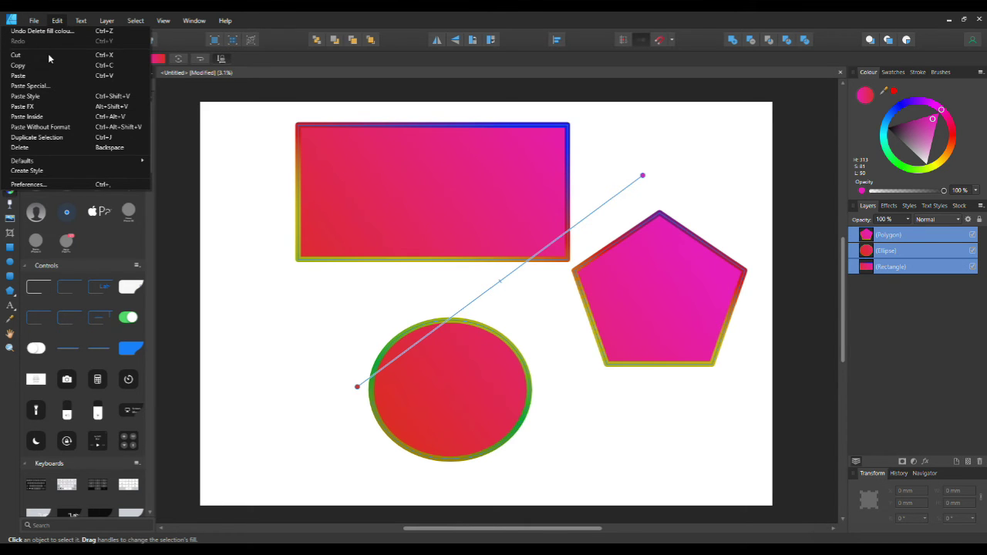
left_click(31, 147)
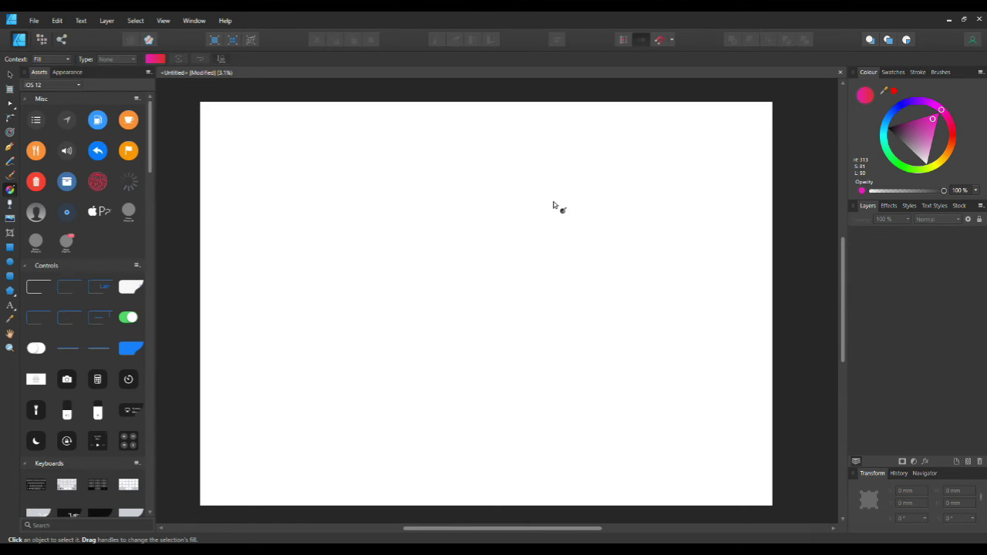
Draw an ellipse on the left with a blue fill and a red outline
left_click(10, 262)
left_click_drag(318, 185, 494, 396)
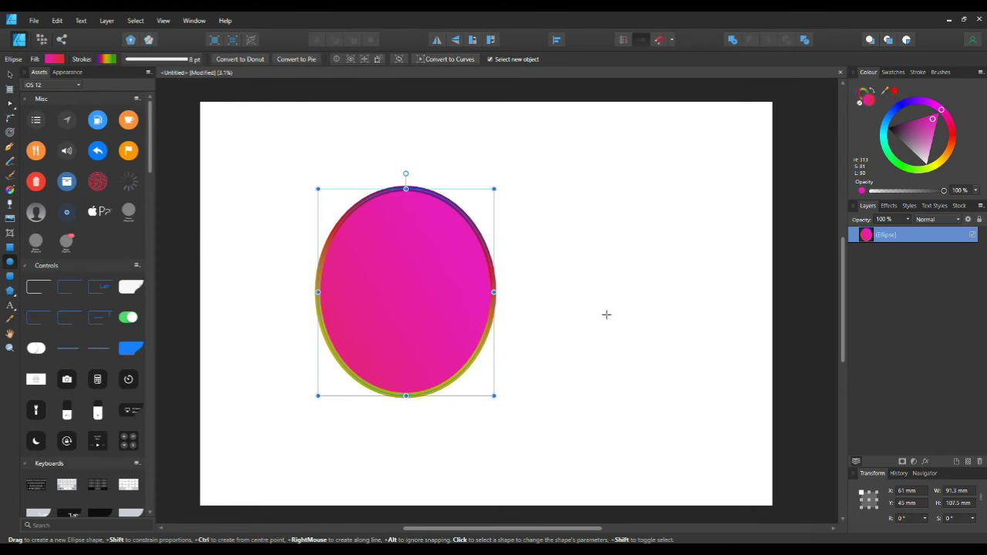
left_click(954, 138)
left_click_drag(952, 137, 950, 136)
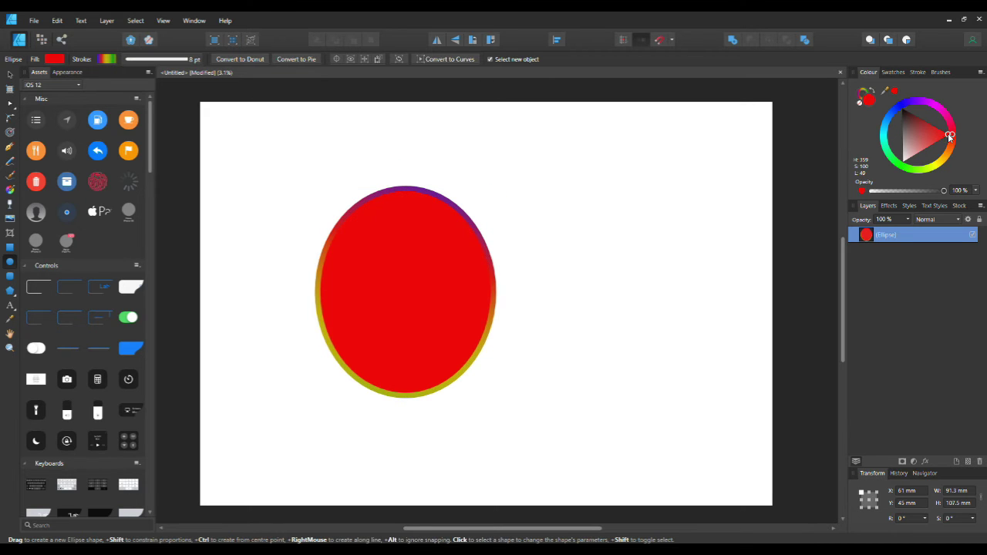
left_click(874, 92)
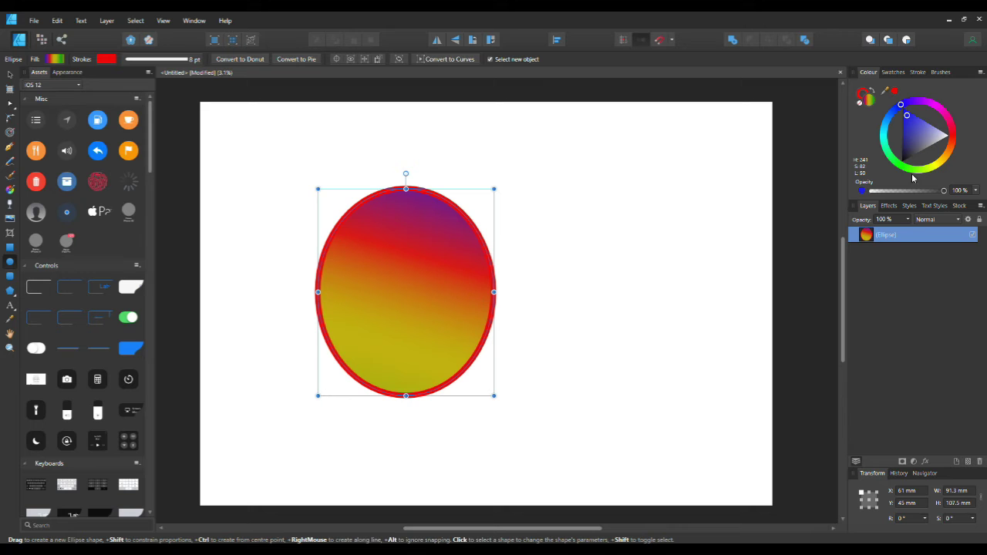
left_click(911, 122)
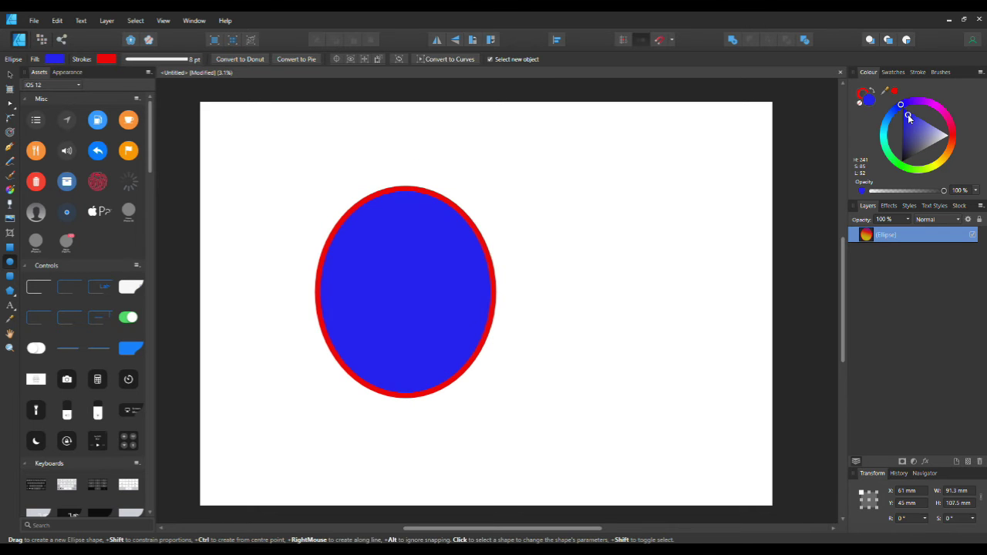
left_click_drag(908, 114, 908, 114)
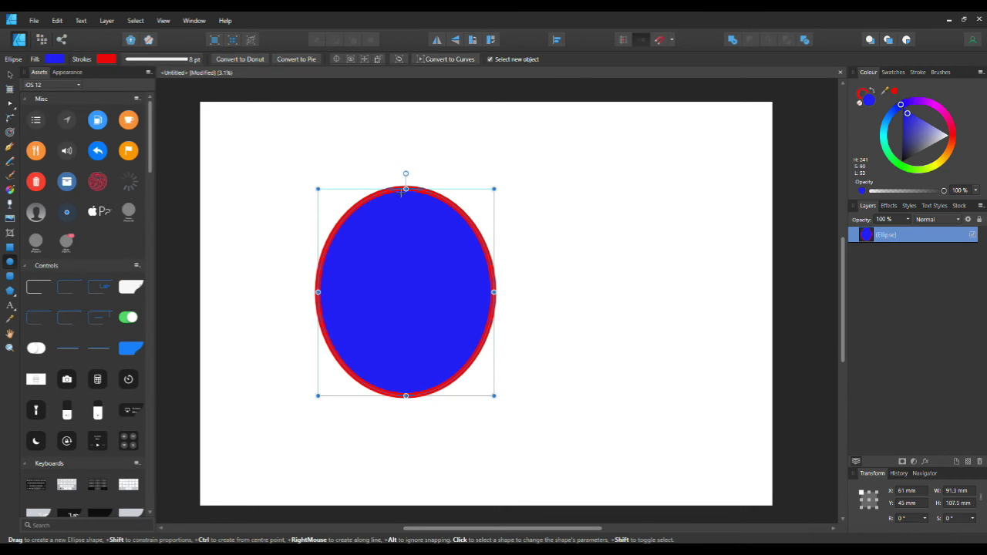
Thin the ellipse's red outline from 8 pt to 2.8 pt
left_click(941, 73)
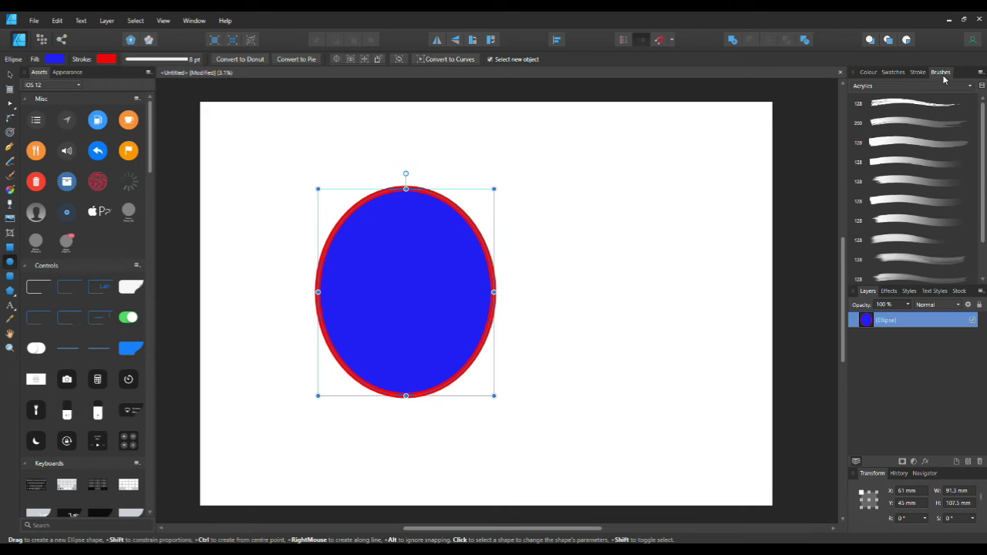
left_click(920, 73)
left_click_drag(903, 104, 896, 105)
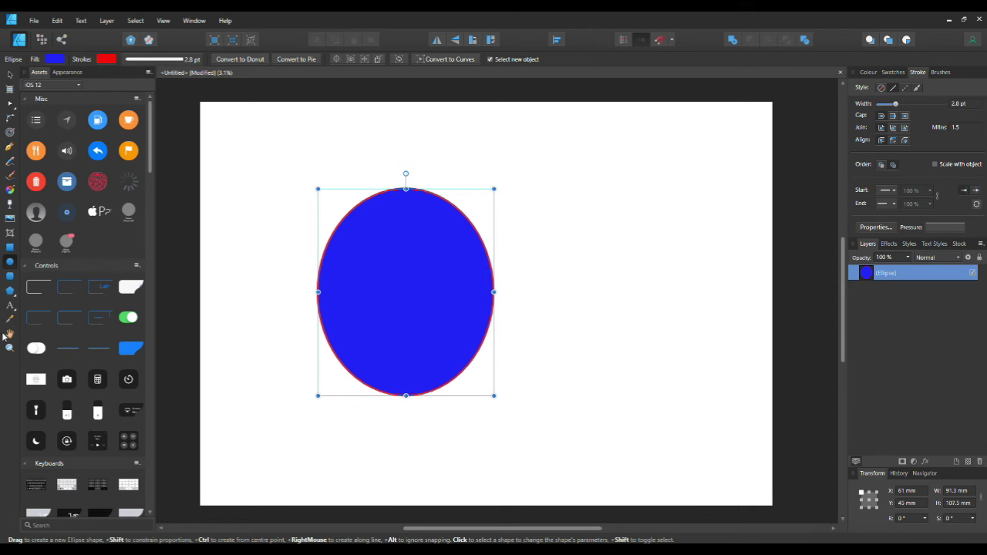
Draw a pentagon right of the ellipse and widen it leftward toward the ellipse
left_click(10, 291)
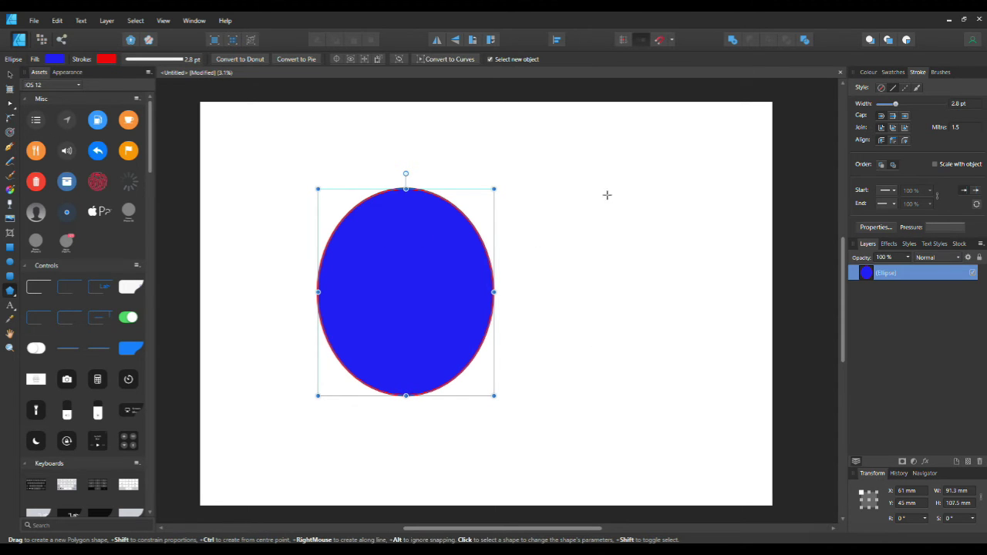
left_click_drag(607, 198, 737, 414)
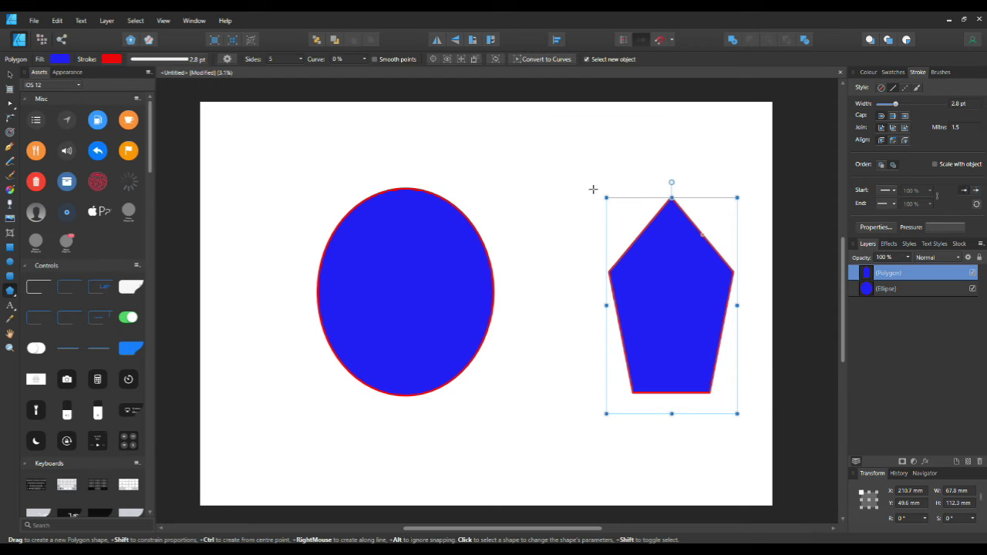
left_click_drag(607, 306, 550, 308)
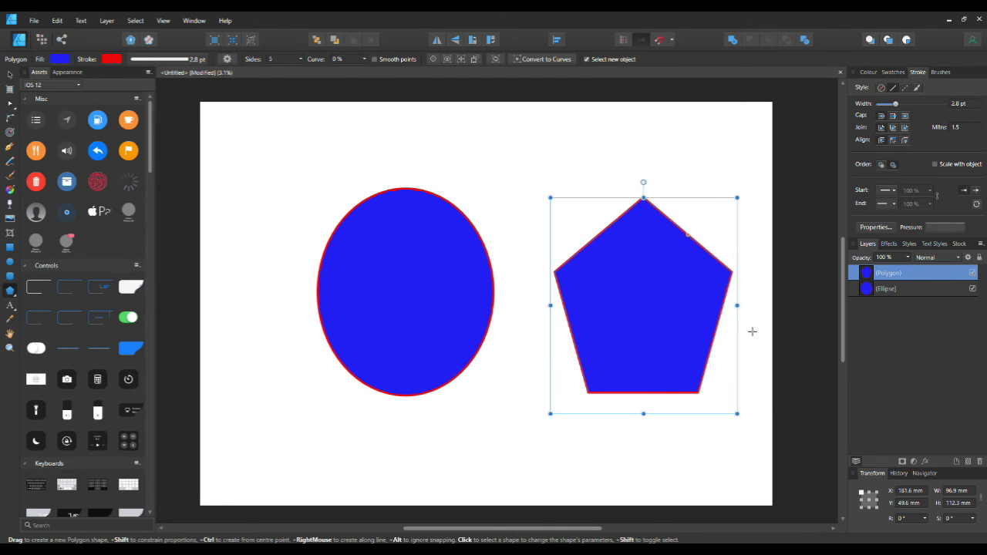
Change the pentagon's side count to 8 and briefly preview higher counts on the Sides slider
left_click(279, 61)
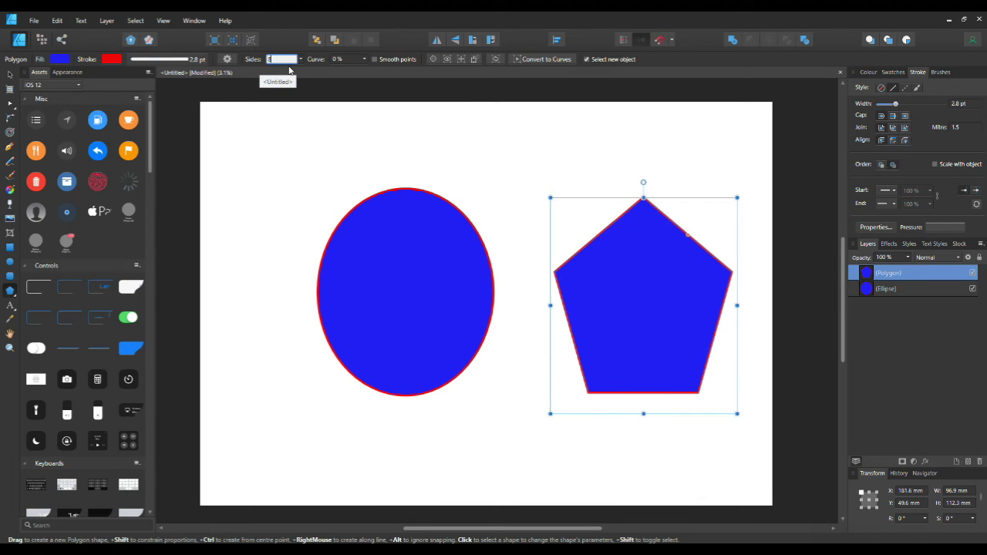
type("8")
key("Return")
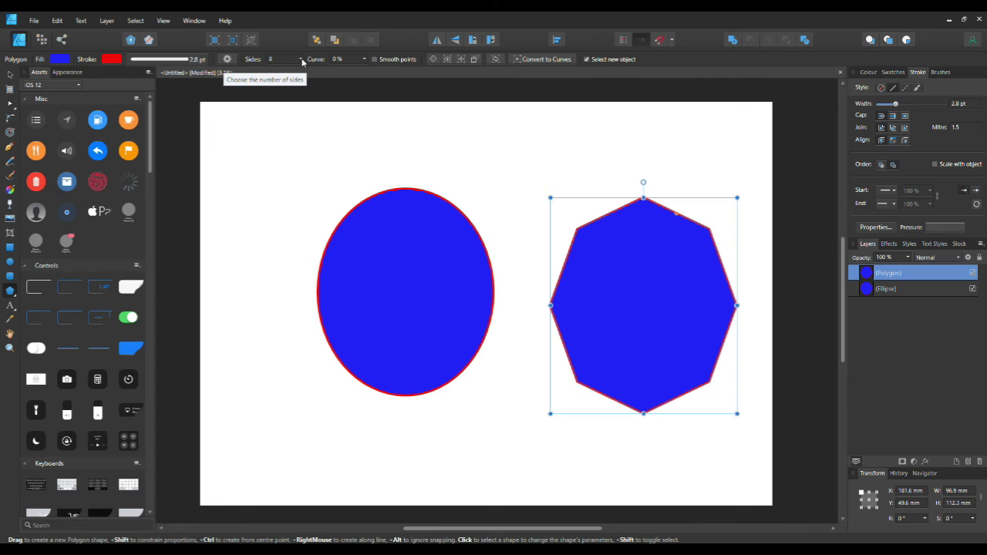
left_click(301, 61)
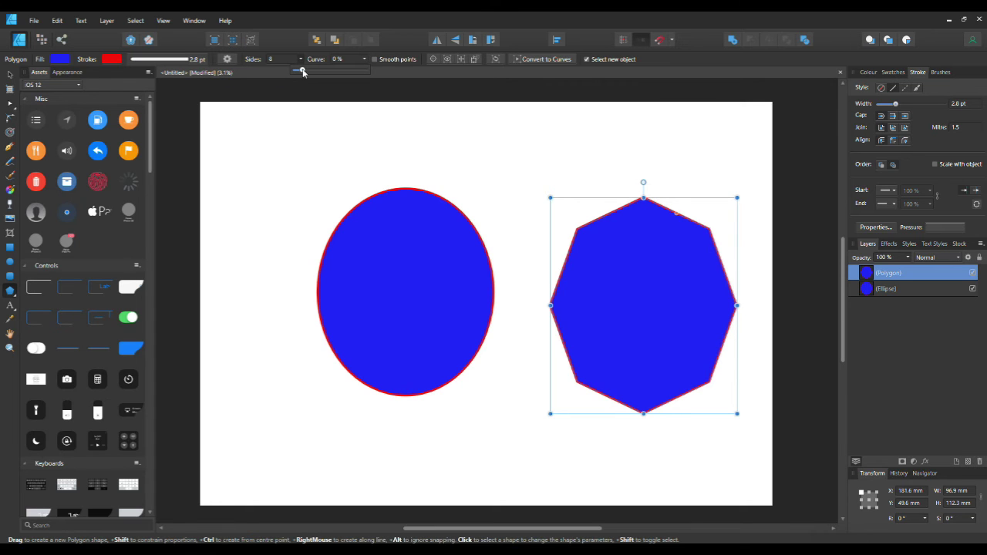
mouse_move(303, 71)
left_mouse_down()
mouse_move(343, 71)
mouse_move(302, 72)
left_mouse_up()
left_click(280, 59)
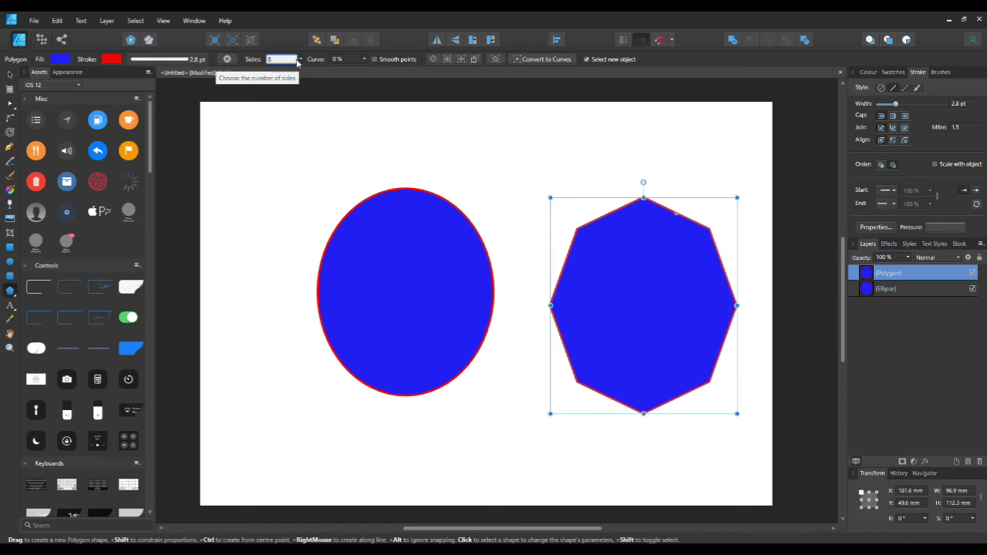
With nothing selected, set the Polygon tool's default Curve to -51%
left_click(332, 81)
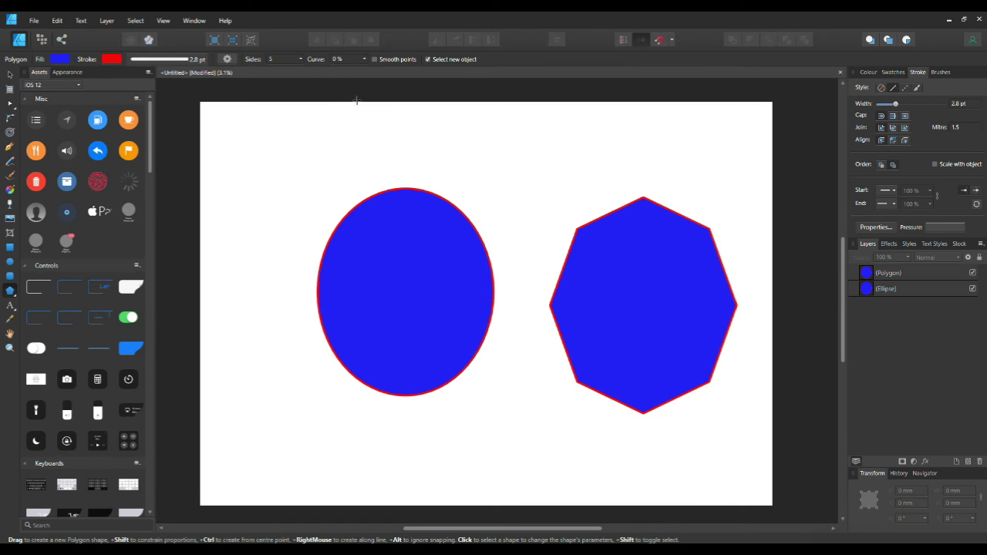
left_click(292, 59)
left_click(365, 60)
left_click_drag(366, 71, 348, 72)
Select the octagon and sweep its Curve from inward to outward bowing, ending near 1%
left_click(648, 261)
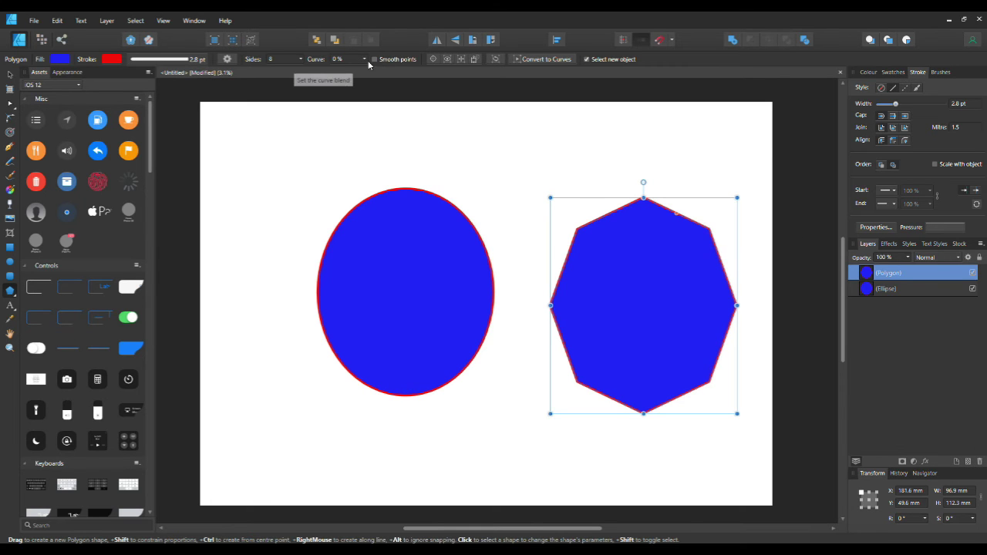
left_click(364, 60)
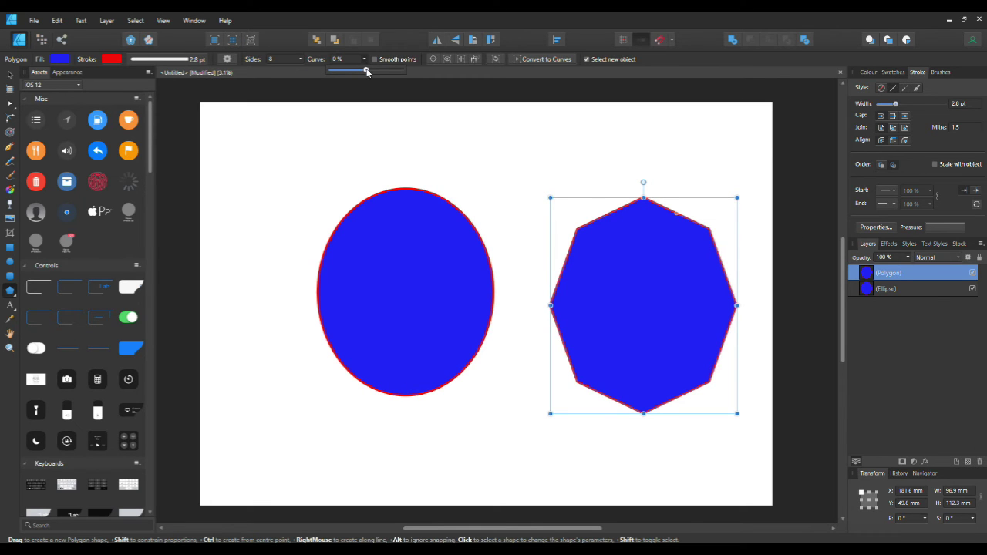
left_click_drag(367, 71, 315, 84)
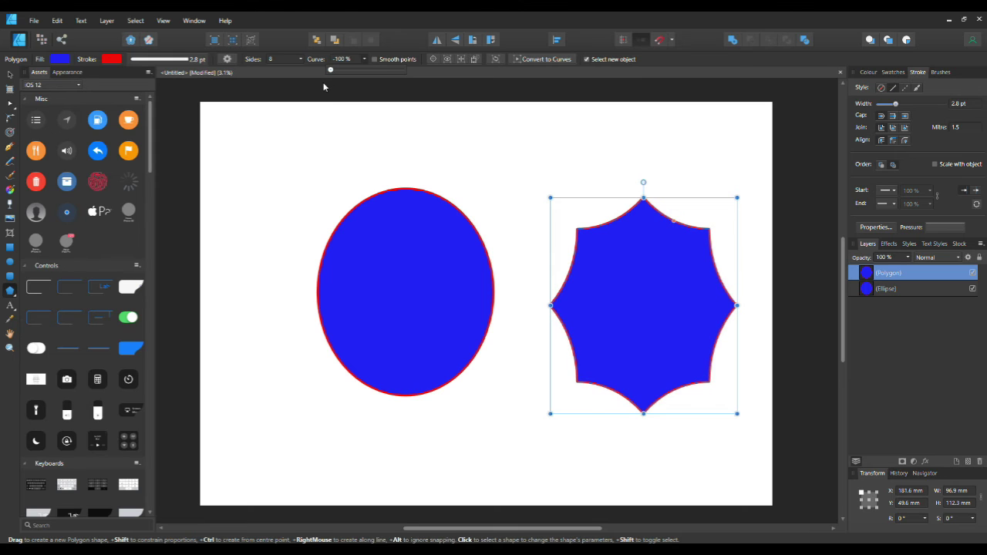
left_click_drag(325, 87, 388, 77)
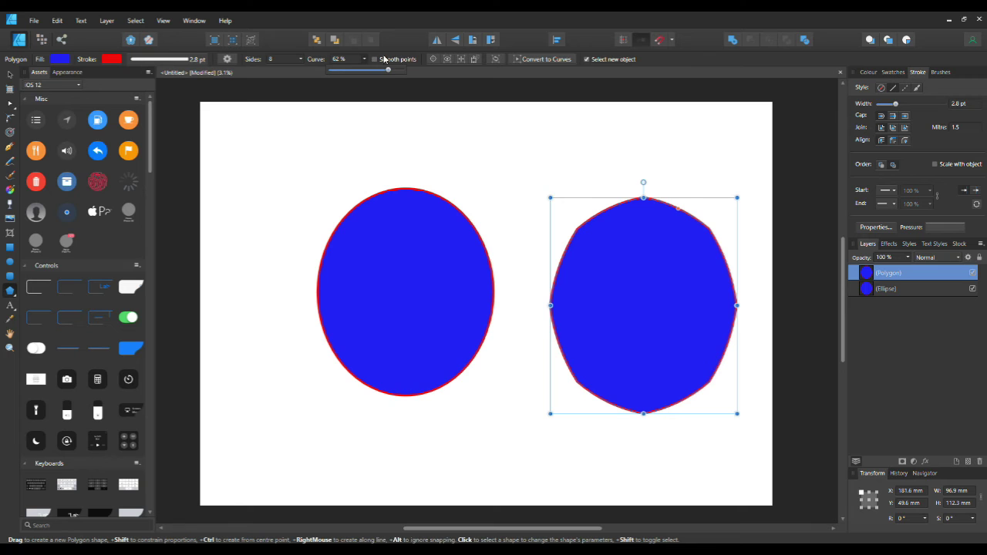
left_click_drag(393, 70, 366, 71)
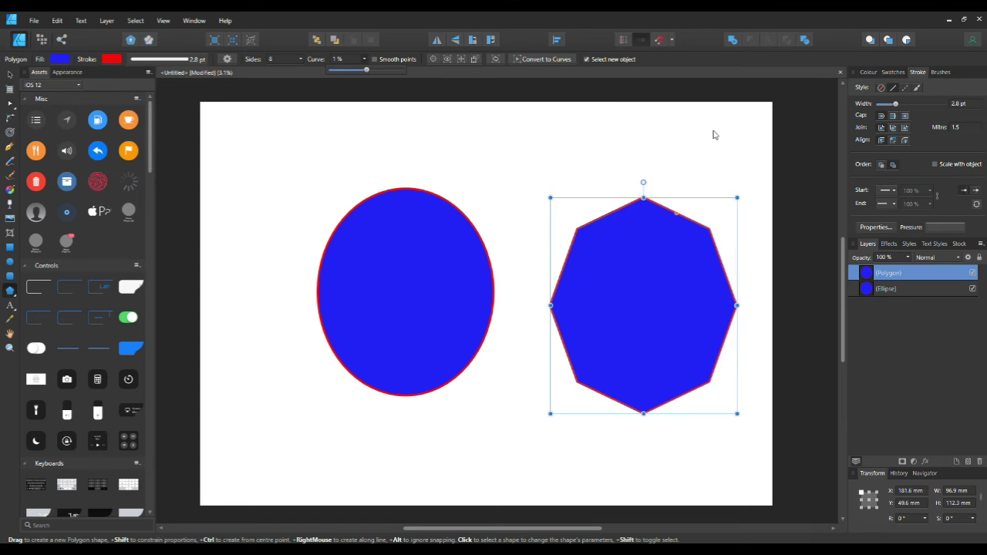
Cut the octagon away and convert the blue ellipse to curves for node editing
right_click(651, 267)
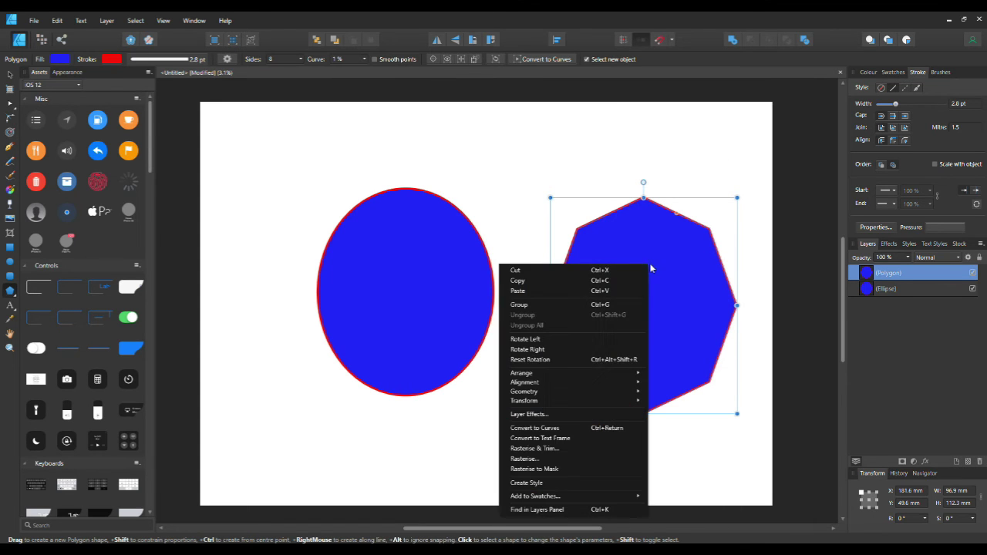
left_click(513, 270)
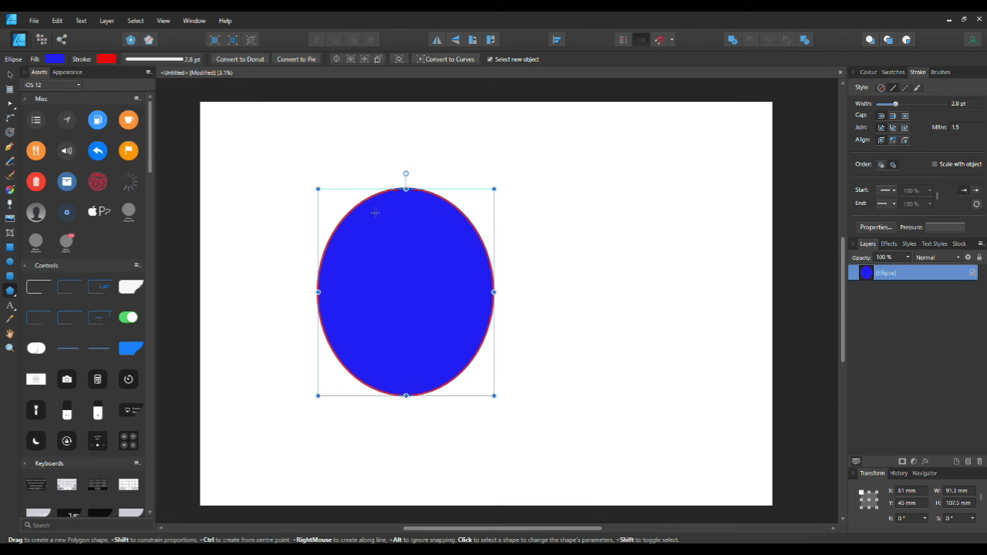
left_click(458, 62)
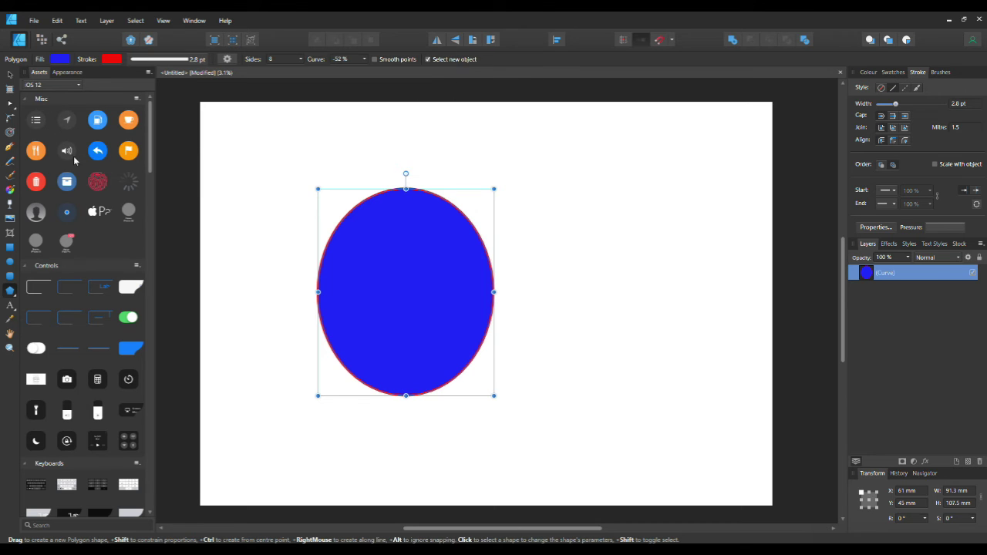
left_click(11, 104)
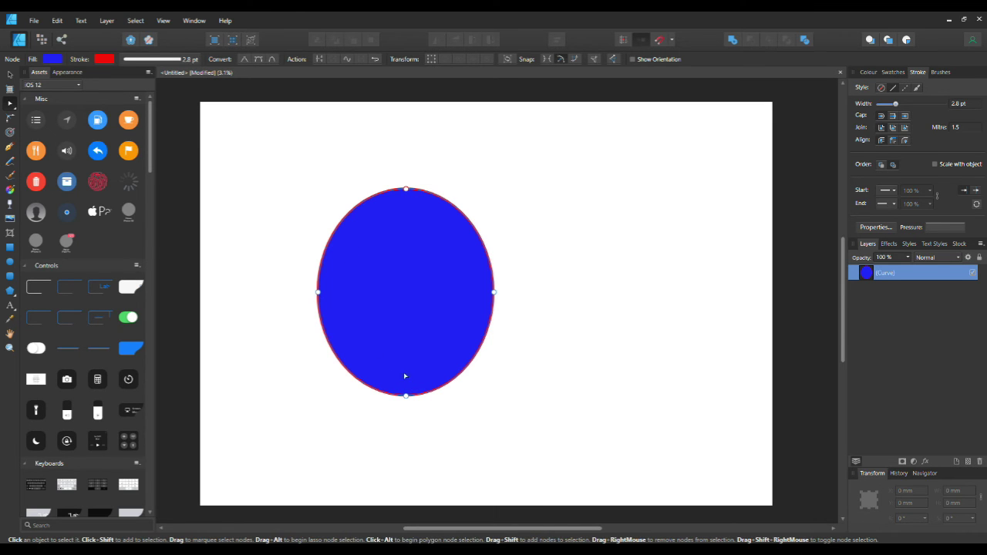
Pull the ellipse's top node up-right into a teardrop and swing its handle
left_click(407, 190)
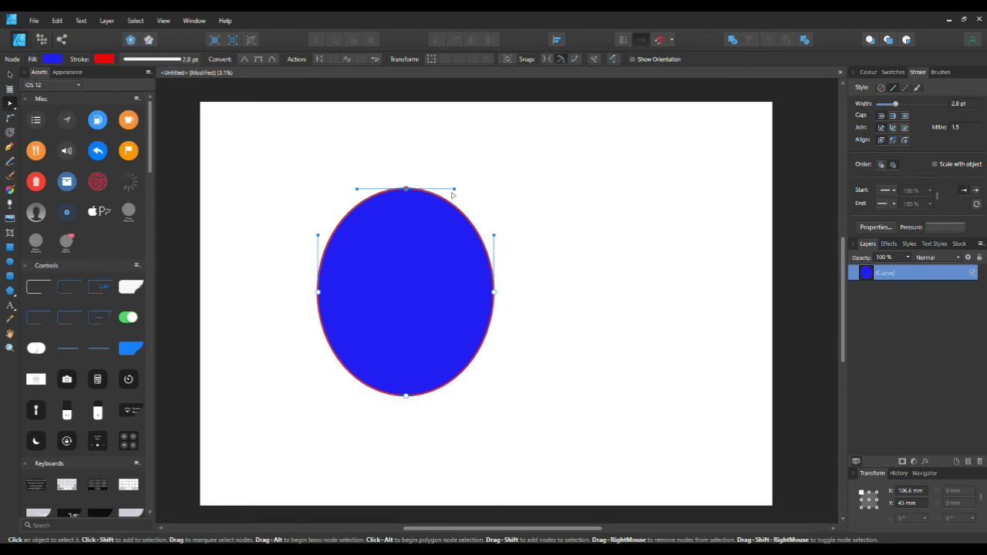
left_click_drag(405, 198, 542, 168)
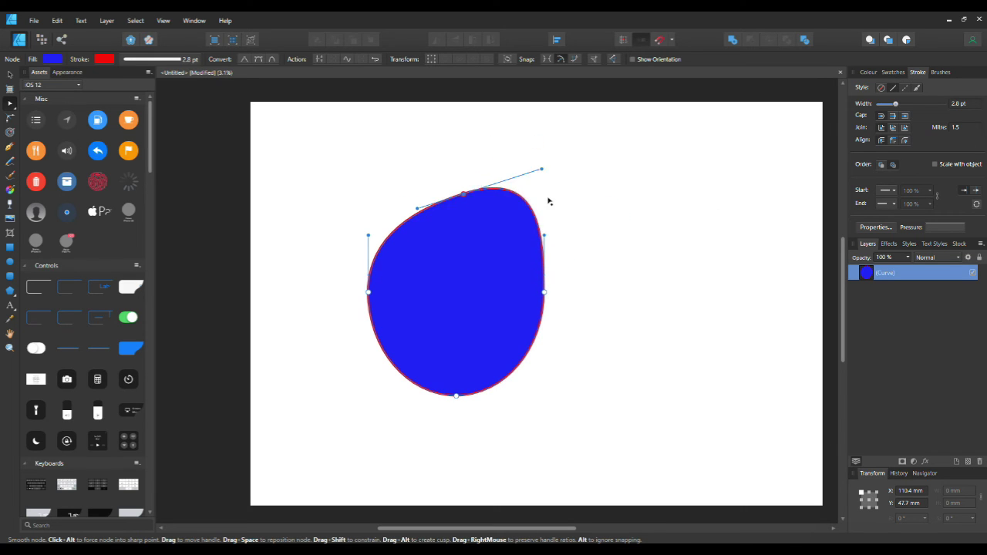
mouse_move(550, 201)
left_mouse_down()
mouse_move(547, 218)
mouse_move(567, 239)
mouse_move(624, 267)
mouse_move(549, 218)
left_mouse_up()
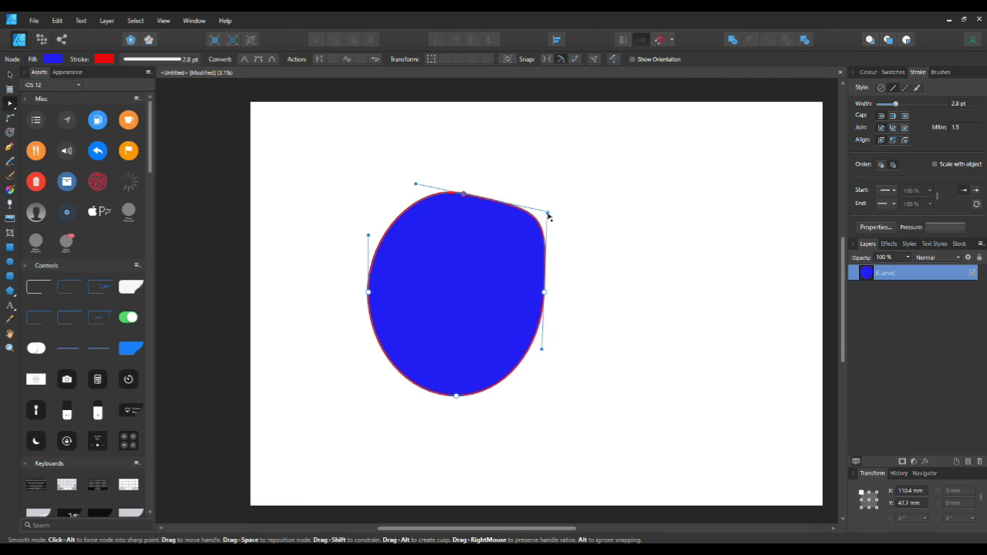
Add an upper-left node to dent that edge, sharpen the tip, and pinch in the lower left
left_click(391, 227)
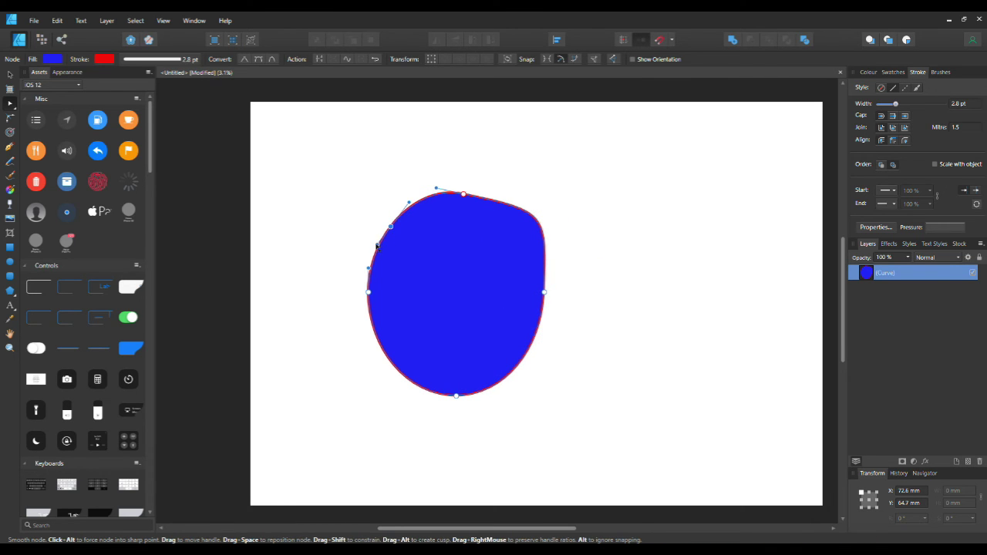
left_click_drag(377, 246, 356, 206)
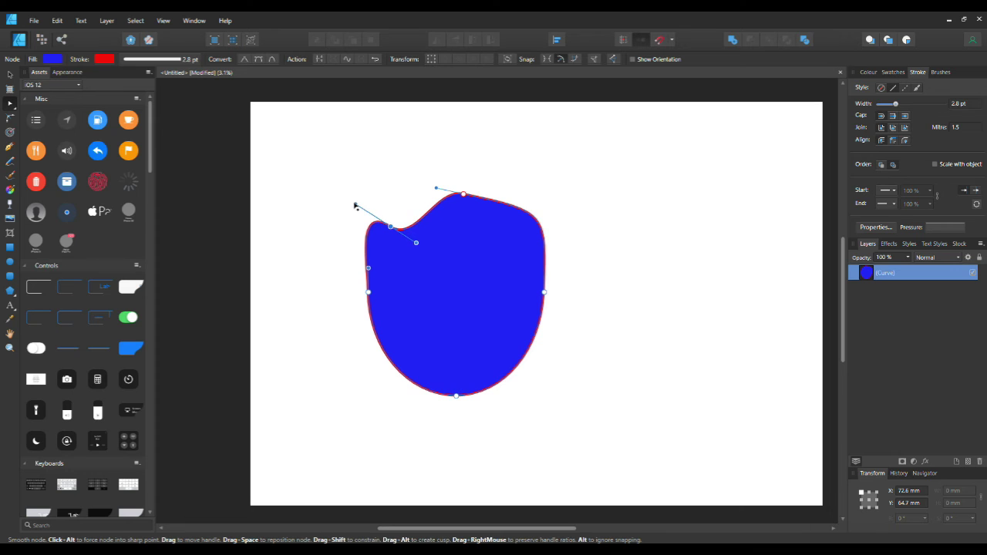
mouse_move(436, 187)
left_mouse_down()
mouse_move(468, 178)
mouse_move(419, 184)
left_mouse_up()
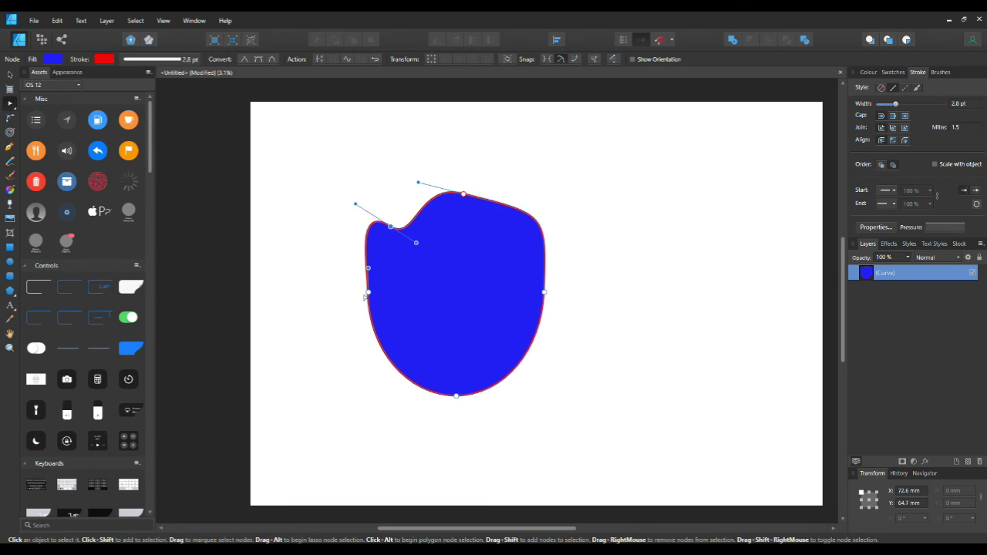
left_click_drag(368, 293, 433, 322)
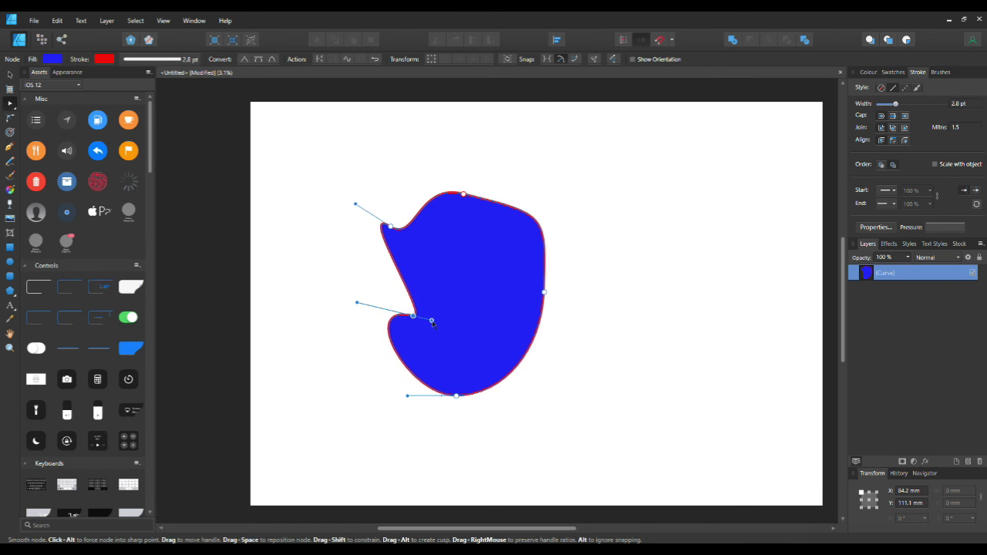
left_click(408, 402)
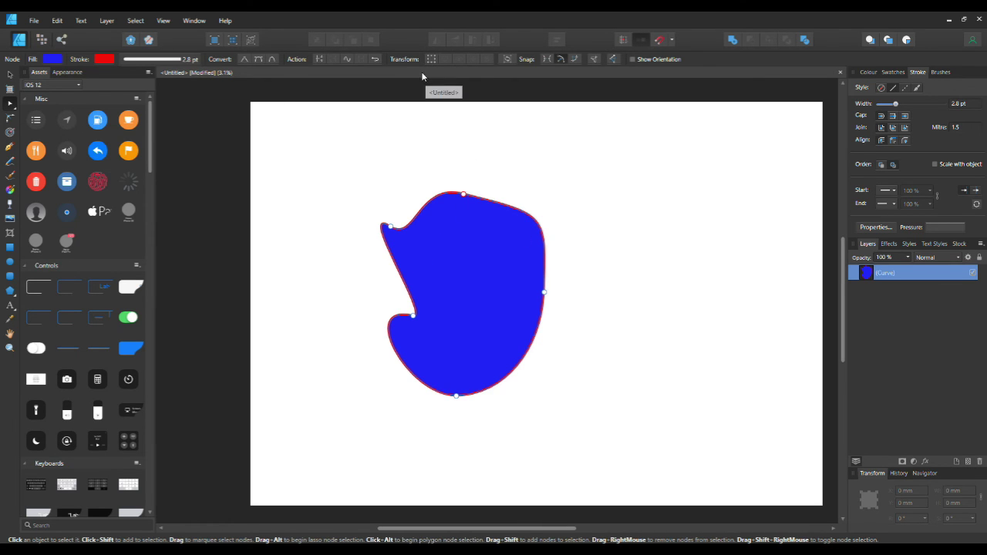
Move the blob up and to the right with the Point Transform Tool
left_click(10, 103)
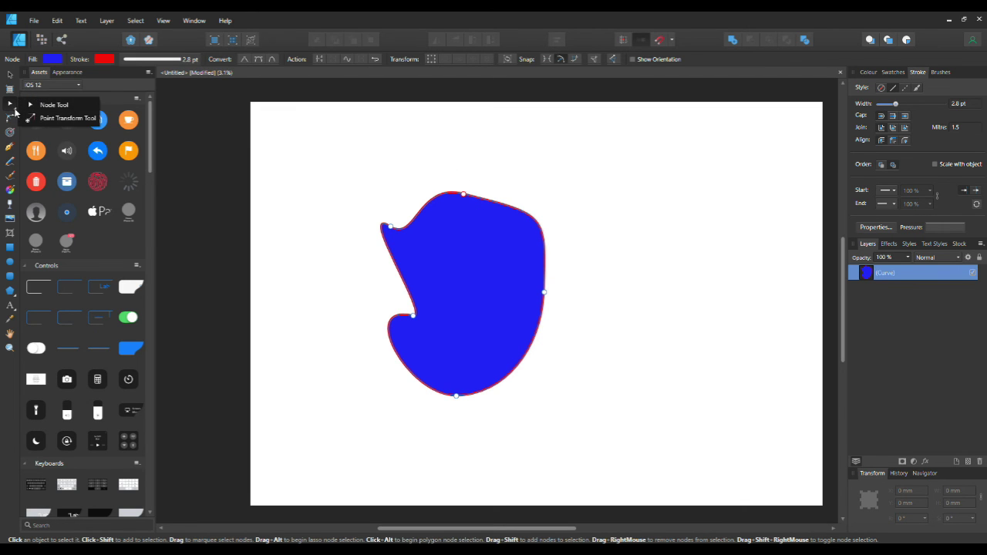
left_click(87, 120)
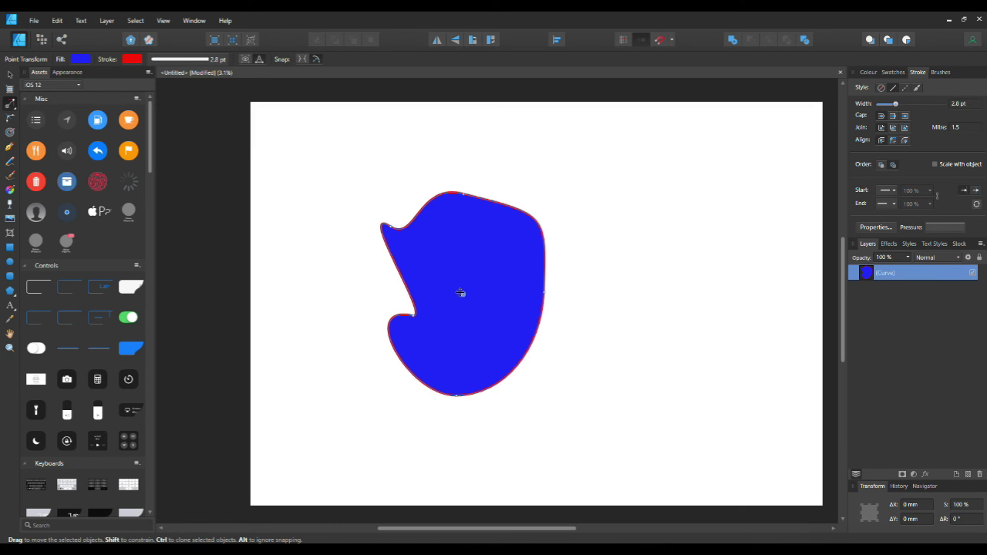
left_click_drag(465, 293, 556, 200)
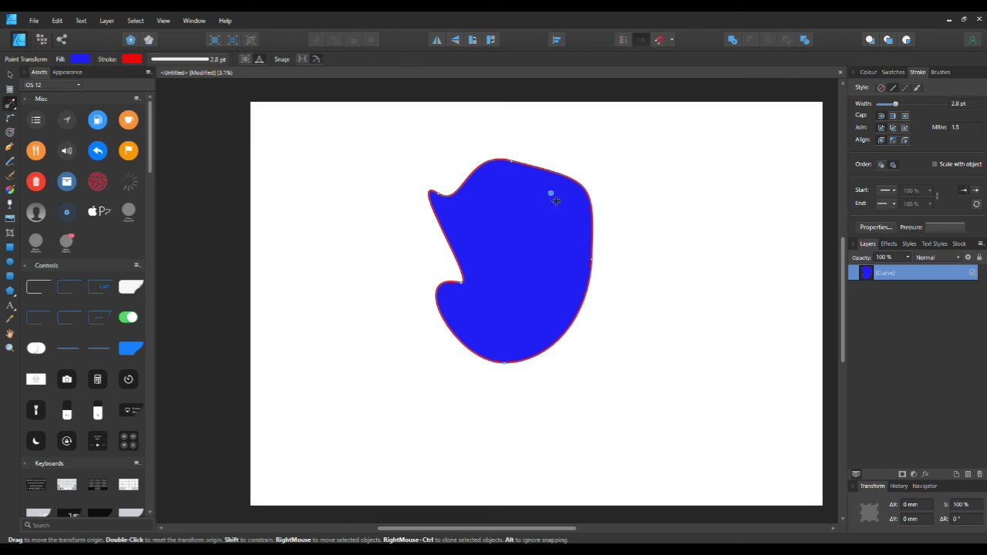
Enlarge the blob from its right edge, then place the transform origin near the upper-left notch
left_click(592, 261)
left_click(553, 88)
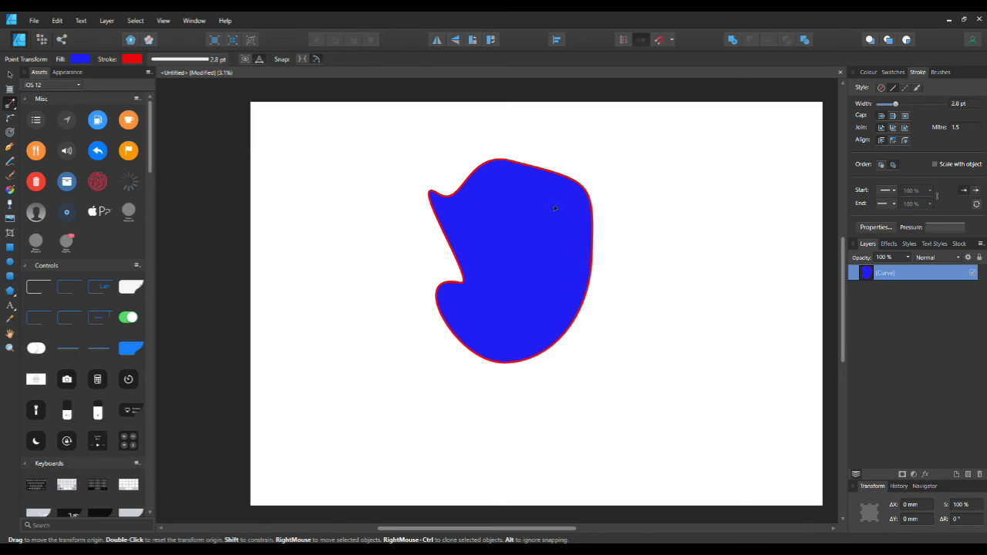
left_click(555, 208)
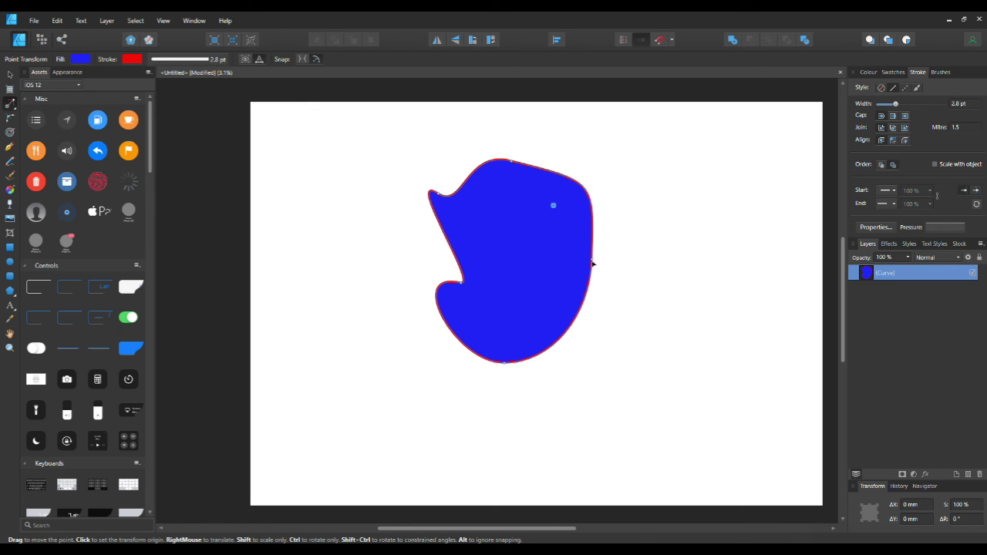
left_click_drag(591, 263, 615, 260)
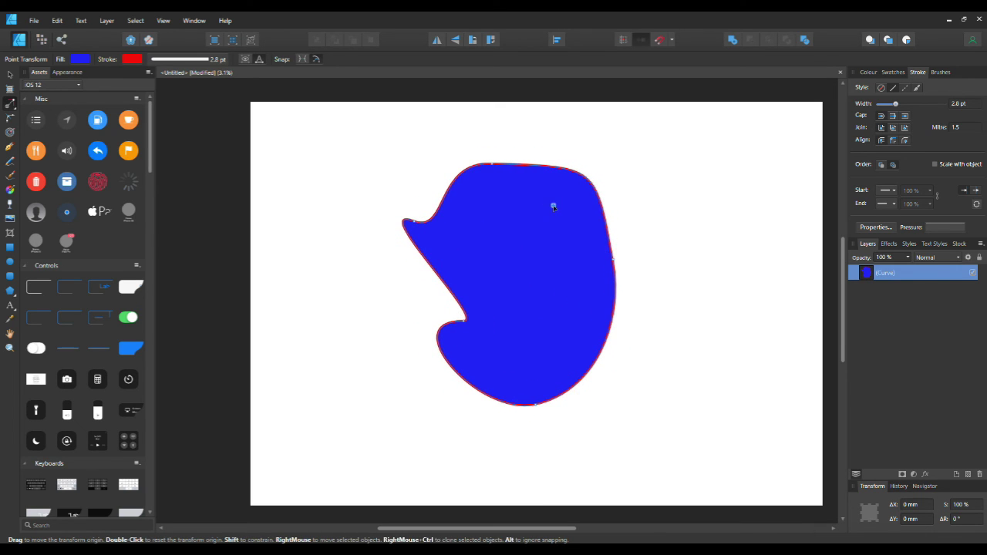
mouse_move(553, 207)
left_mouse_down()
mouse_move(483, 186)
mouse_move(455, 216)
left_mouse_up()
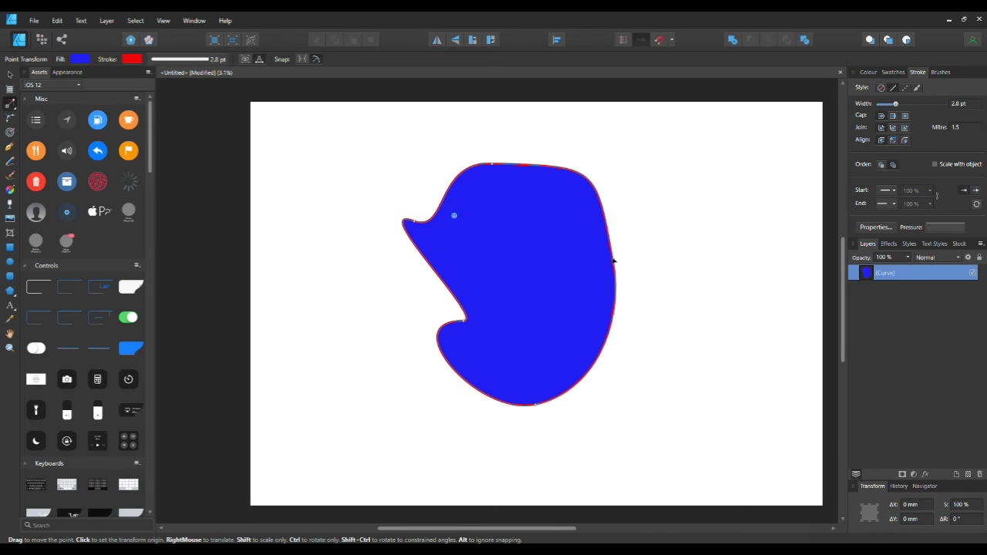
Rotate the blob around the origin so its tip points up, then drag it toward the upper left
left_click_drag(615, 261, 599, 247)
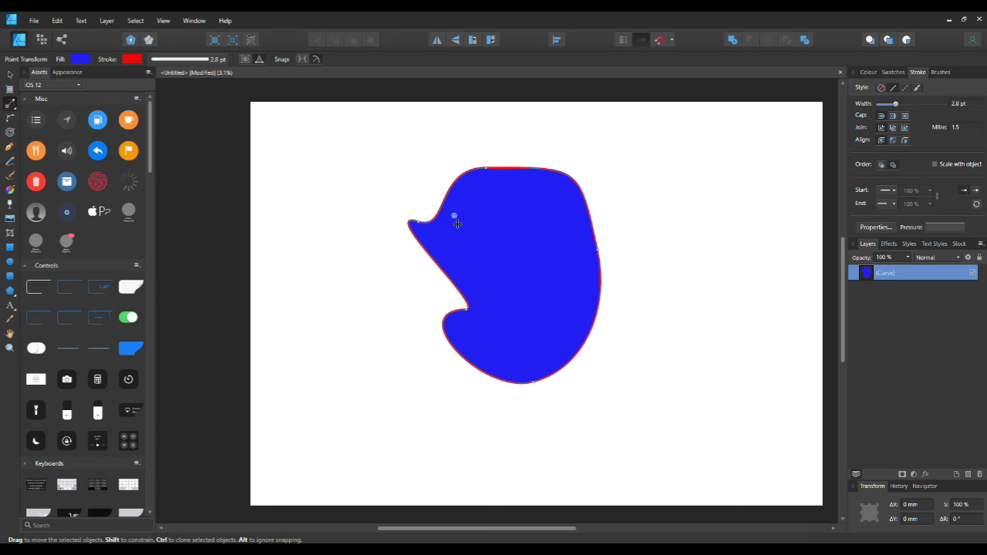
left_click_drag(454, 217, 499, 314)
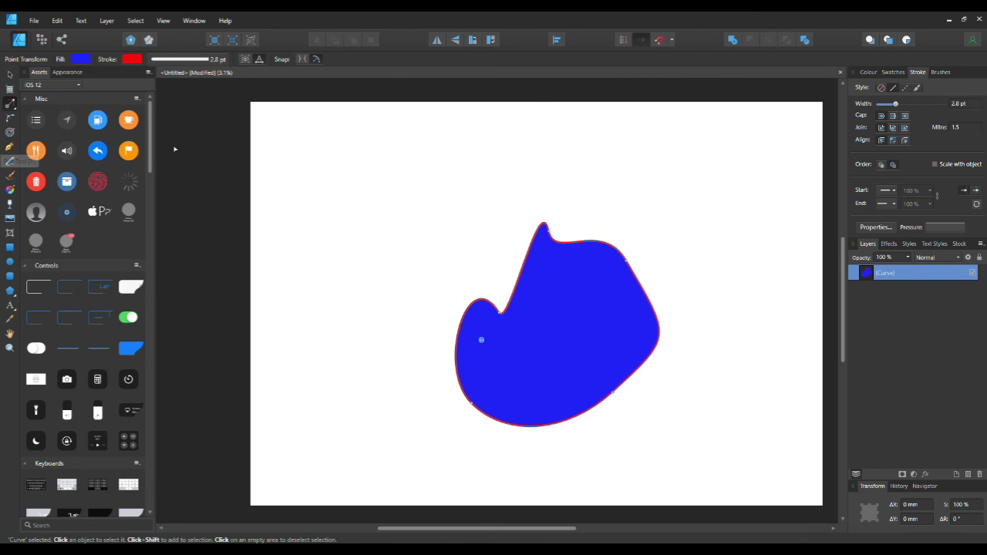
left_click_drag(498, 336, 410, 242)
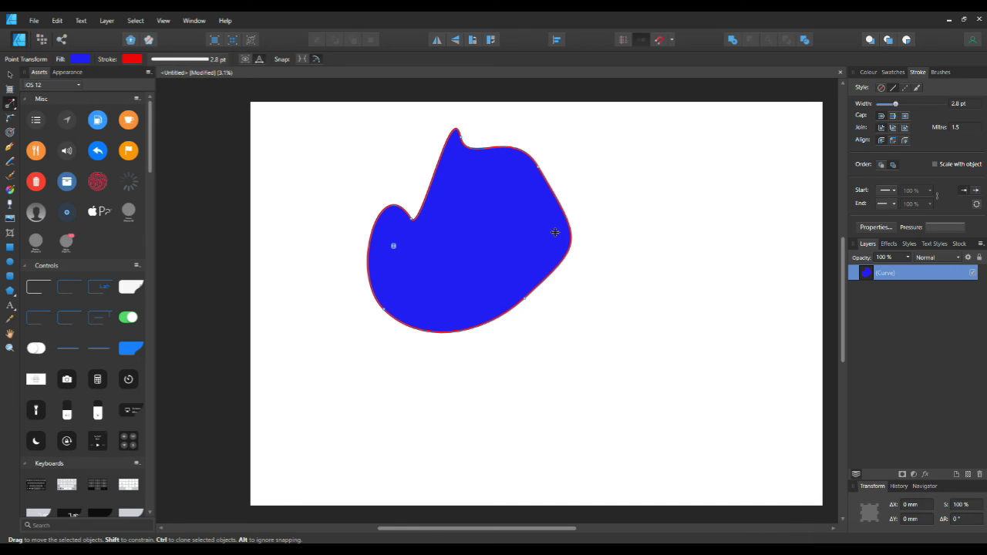